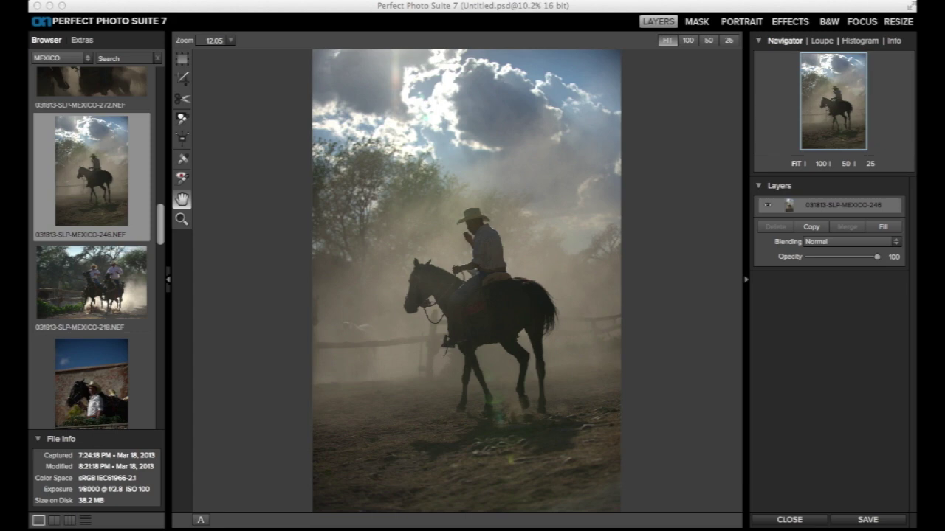
Open the Effects workspace and scroll through the preset category list
click(790, 21)
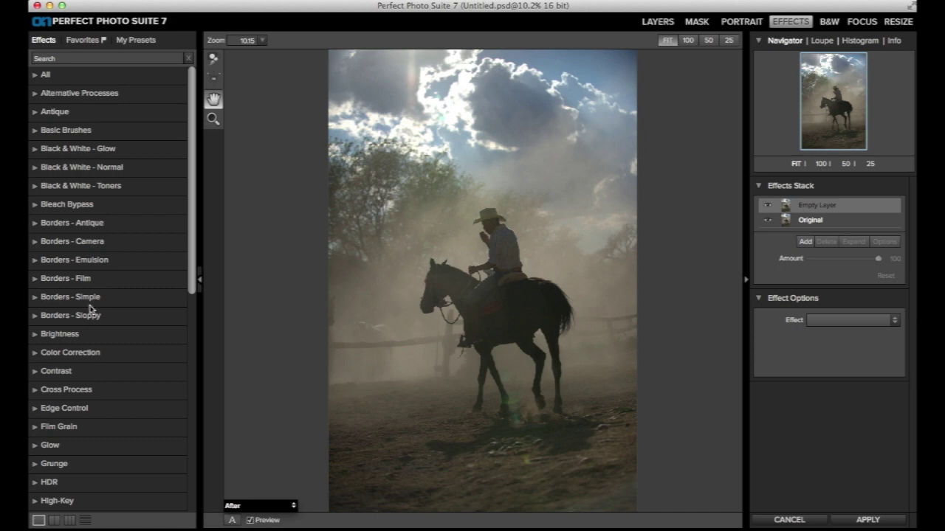
scroll(89, 309, down, 4)
scroll(89, 308, down, 1)
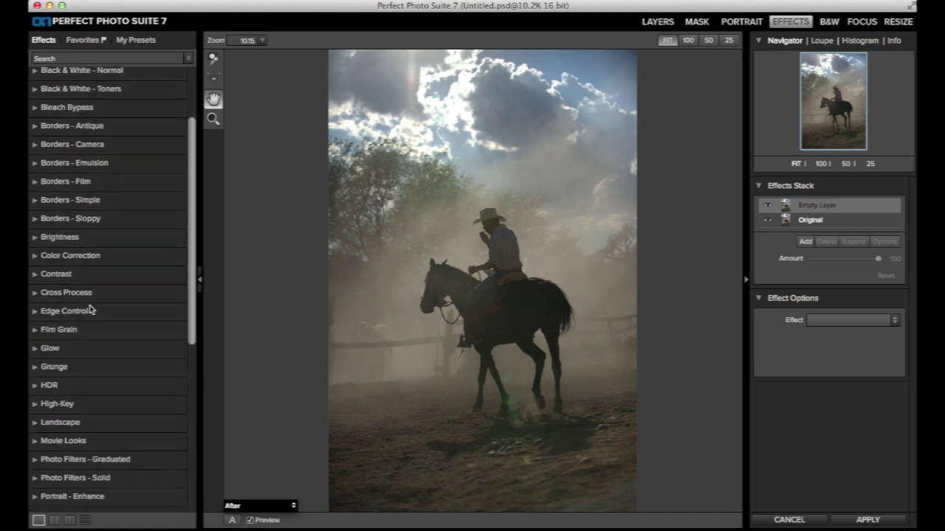
scroll(89, 308, down, 15)
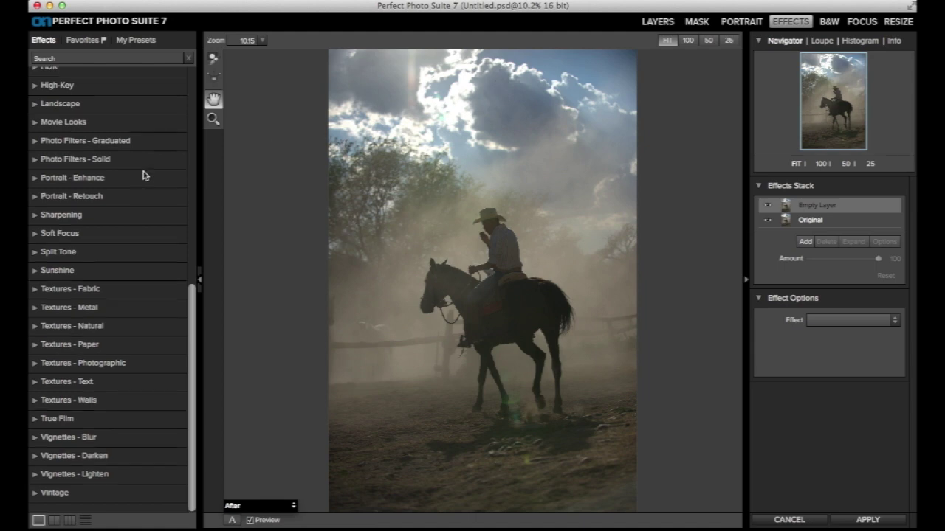
scroll(143, 171, up, 5)
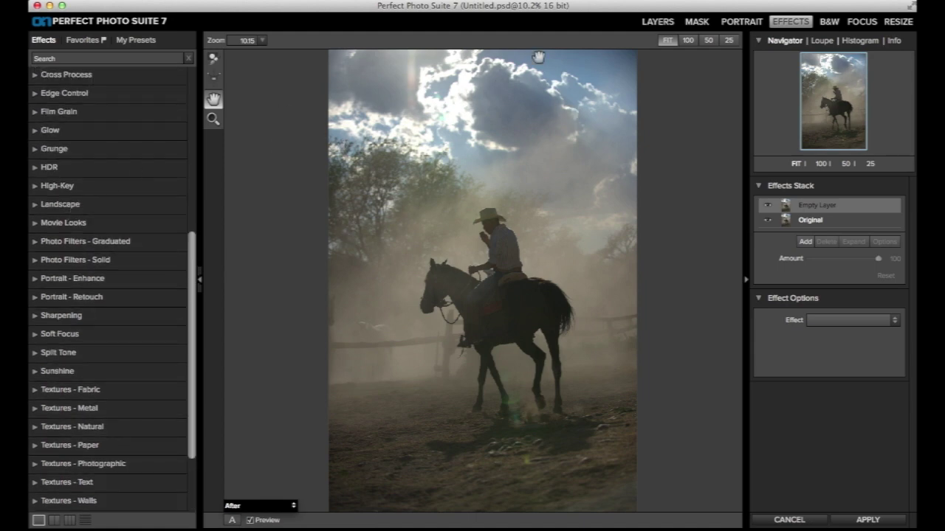
Expand Photo Filters - Graduated to reveal Graduated ND and Graduated Red presets
click(34, 265)
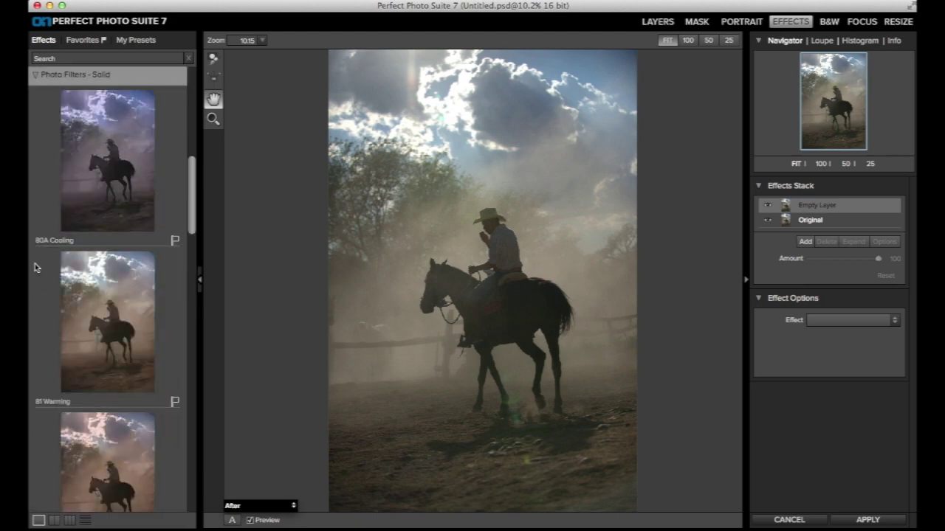
click(35, 75)
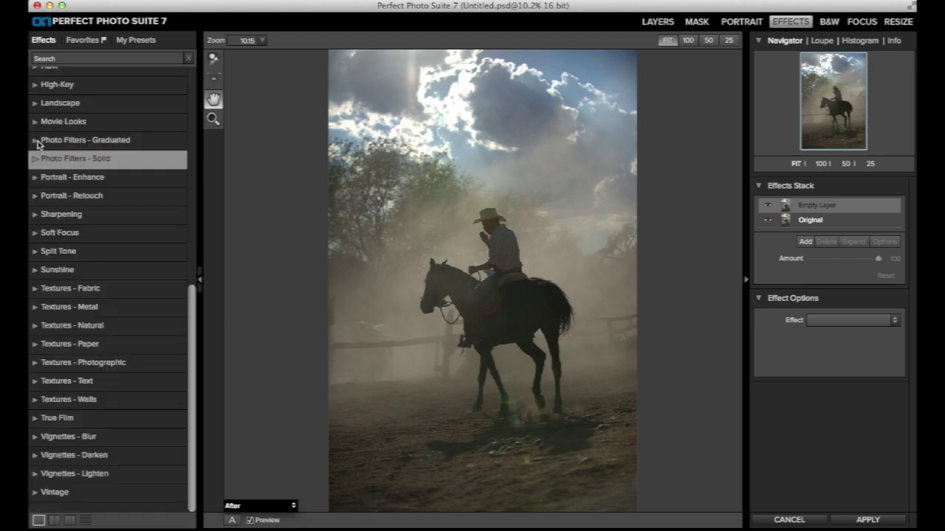
click(35, 140)
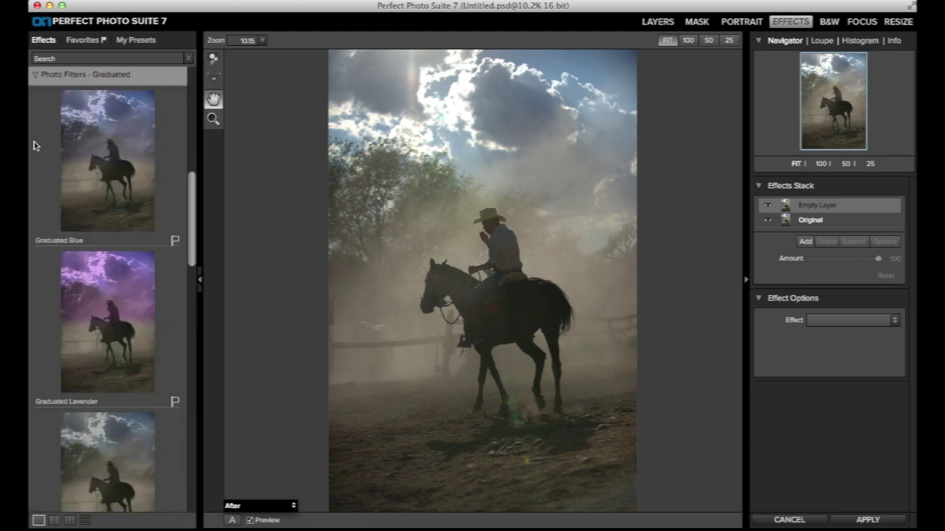
scroll(135, 212, down, 2)
scroll(135, 209, down, 3)
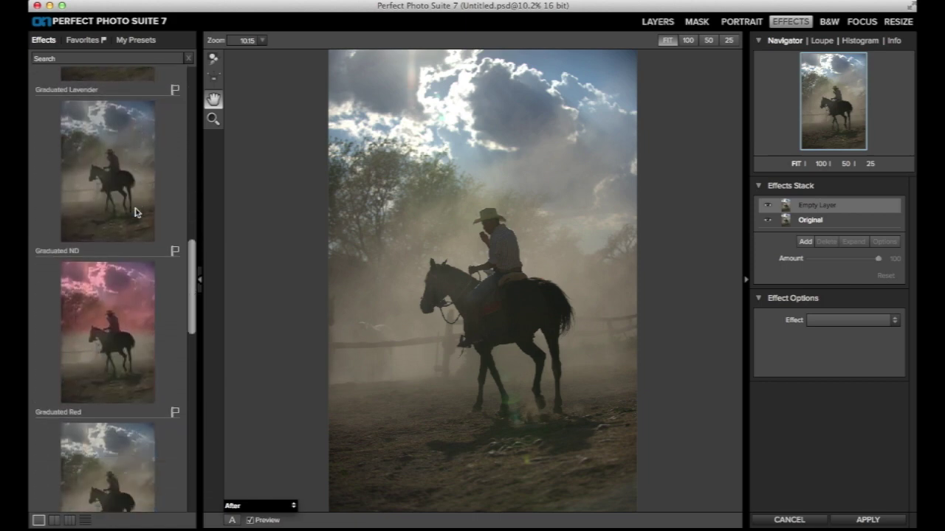
Apply Graduated ND and tune it to strength 60, rotation -129, transition 53, amount 55
click(133, 148)
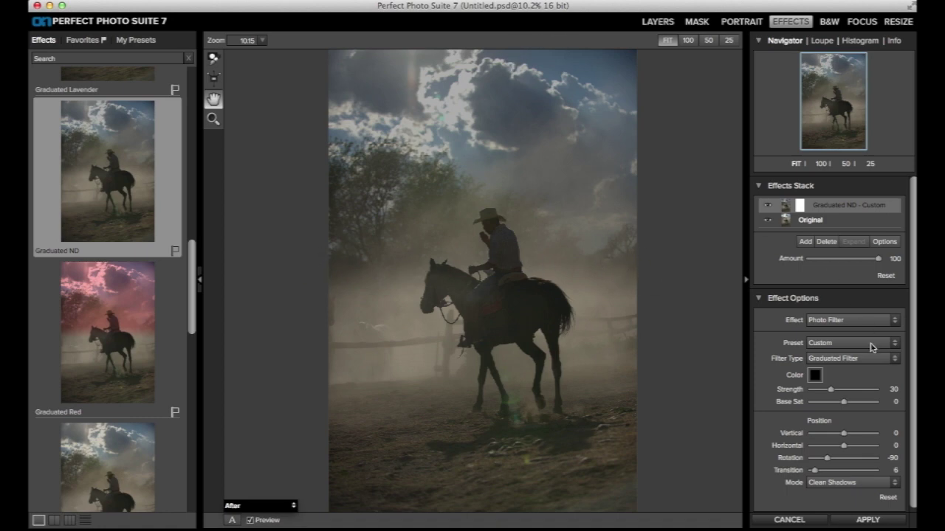
drag(832, 391, 872, 392)
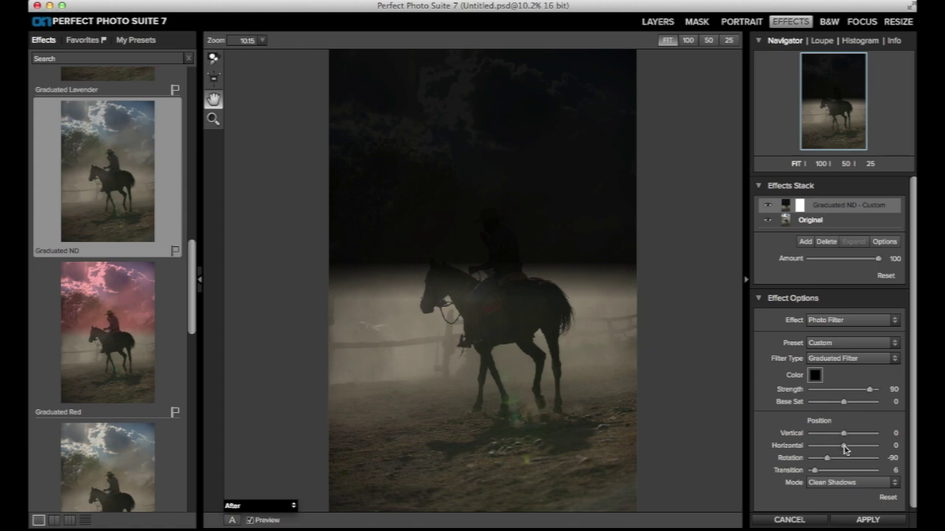
drag(827, 458, 819, 459)
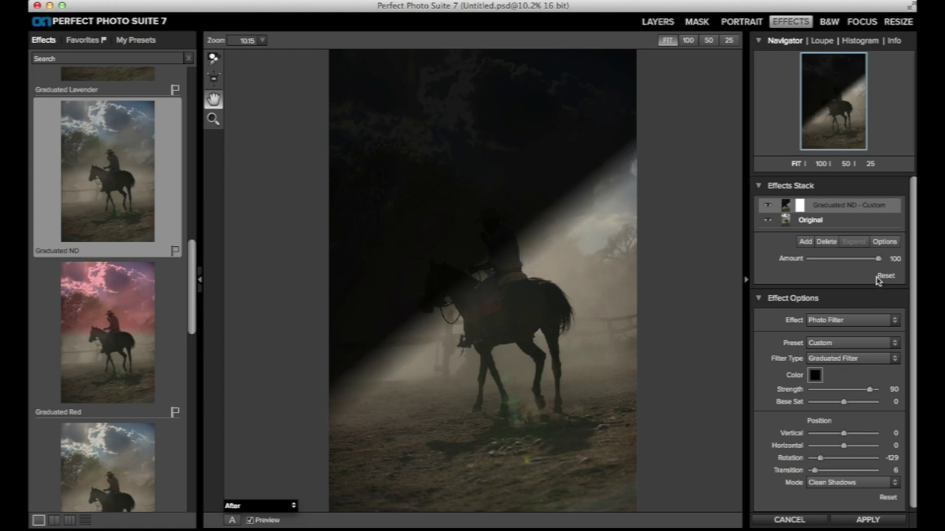
drag(878, 259, 847, 266)
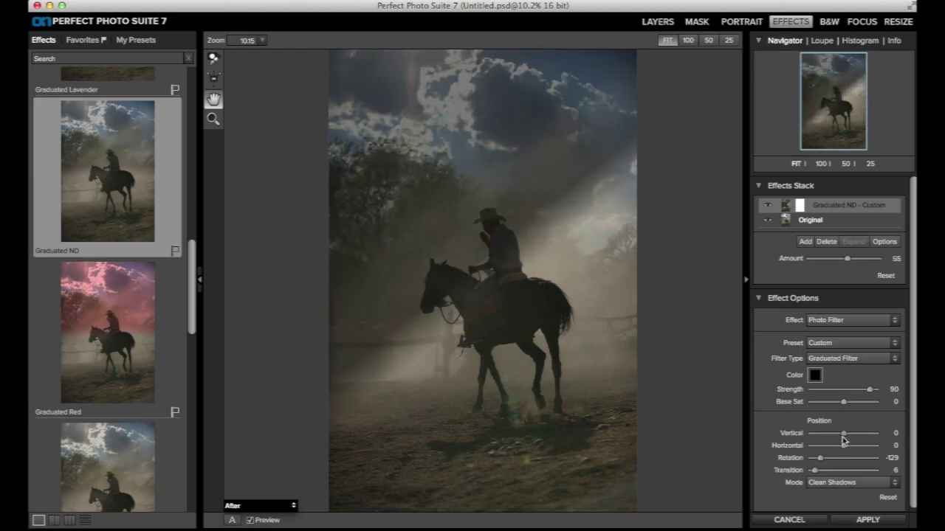
drag(843, 437, 830, 440)
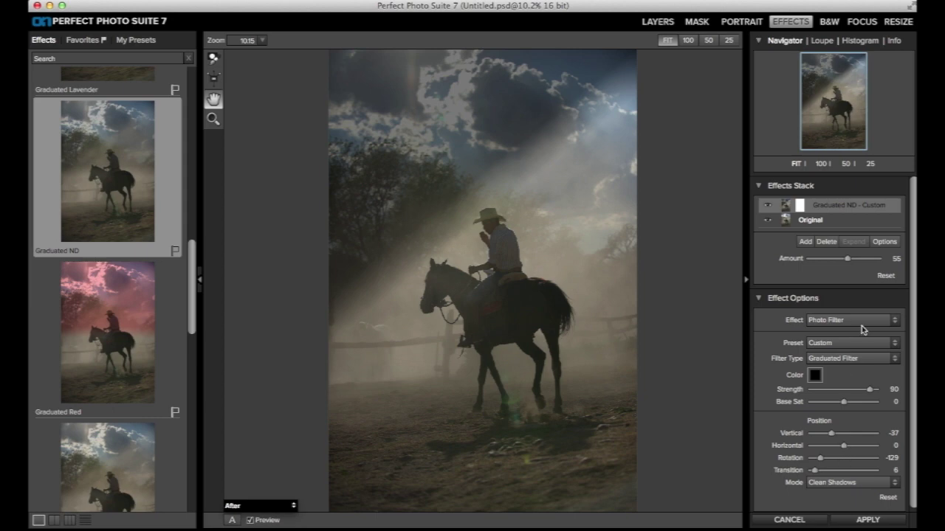
drag(871, 394, 834, 384)
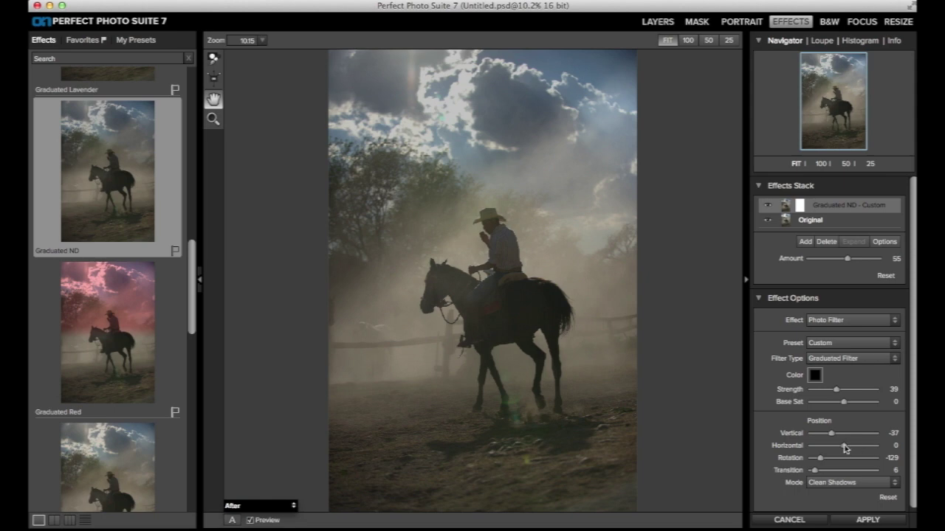
drag(819, 474, 846, 472)
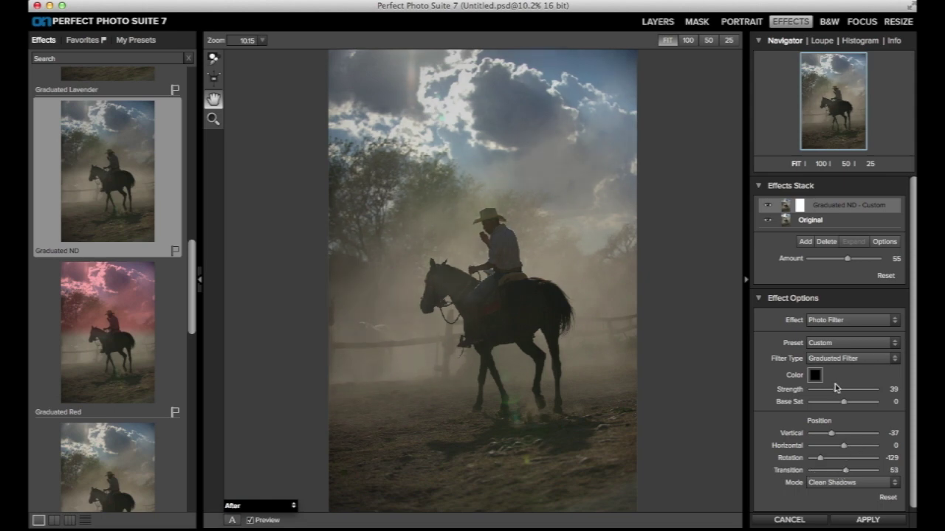
mouse_move(835, 389)
mouse_down()
mouse_move(828, 393)
mouse_move(849, 396)
mouse_up()
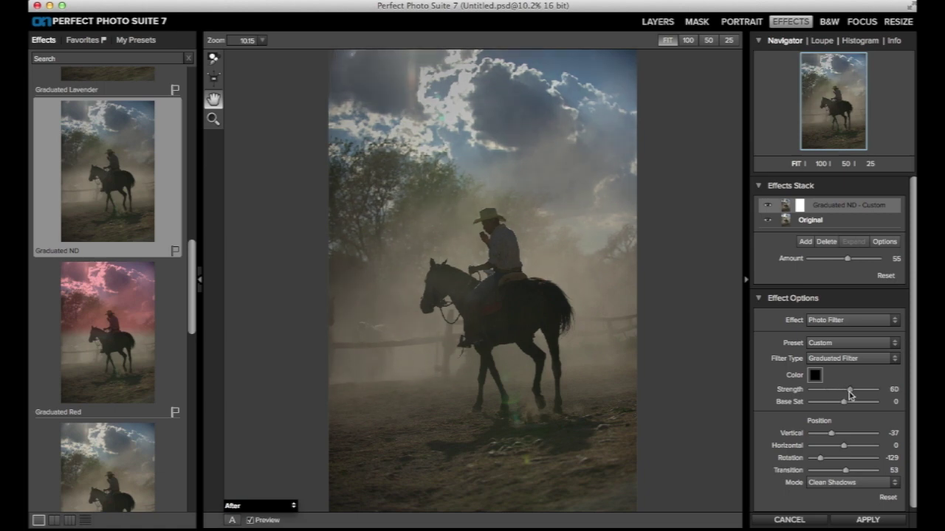
Add a new layer to the stack and apply the Graduated ND preset to it
click(805, 242)
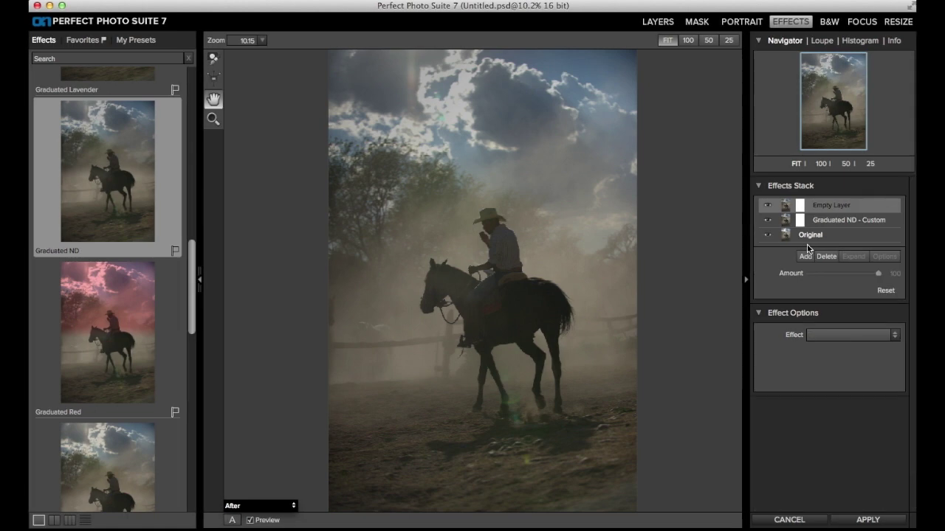
scroll(139, 241, down, 3)
scroll(139, 240, up, 6)
scroll(113, 380, down, 3)
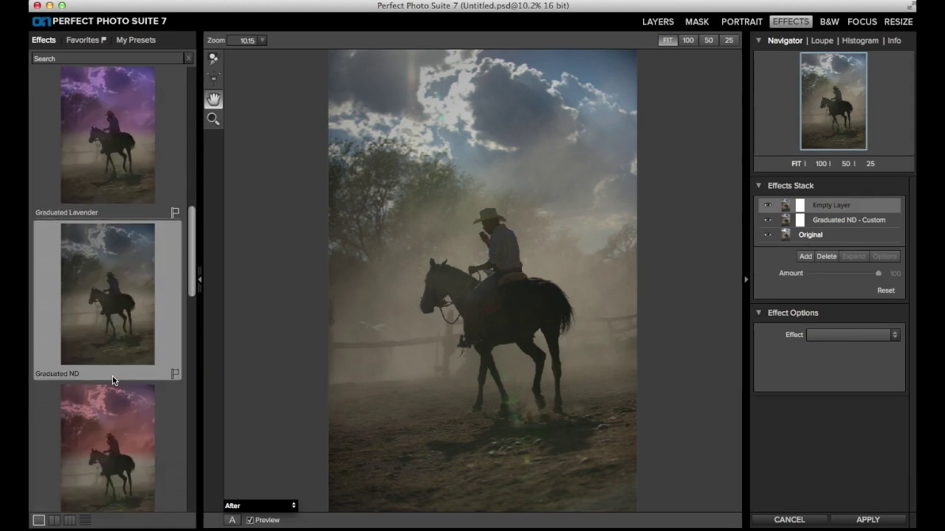
click(141, 295)
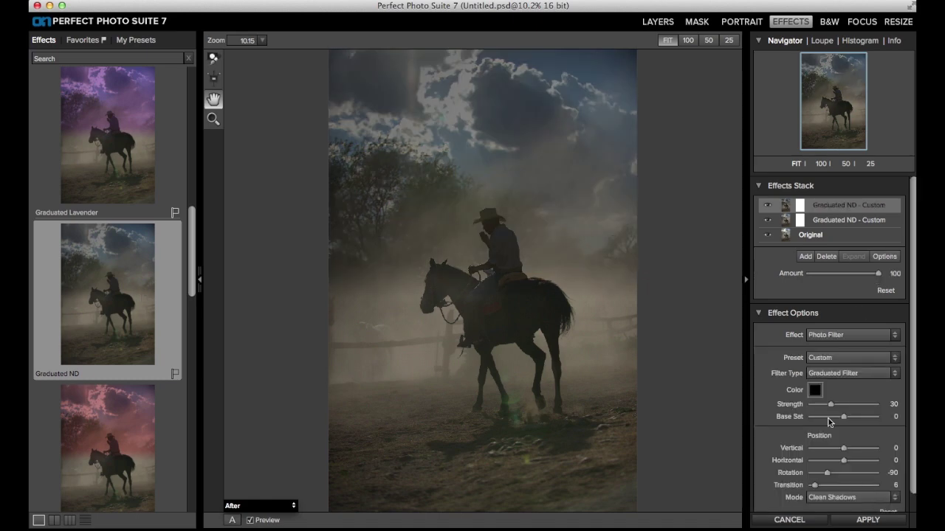
Set the second filter to strength 52, rotation 74, transition 45 and vertical 100
drag(830, 406, 845, 406)
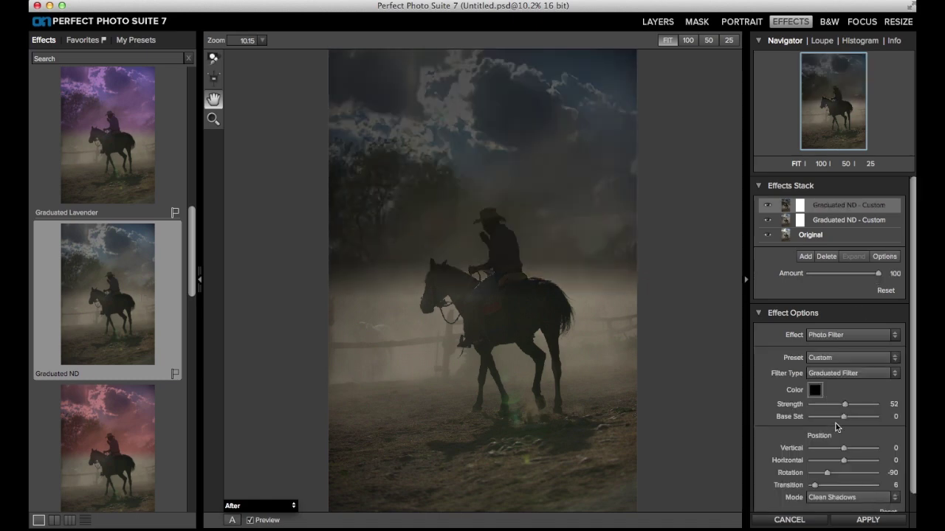
drag(826, 476, 864, 448)
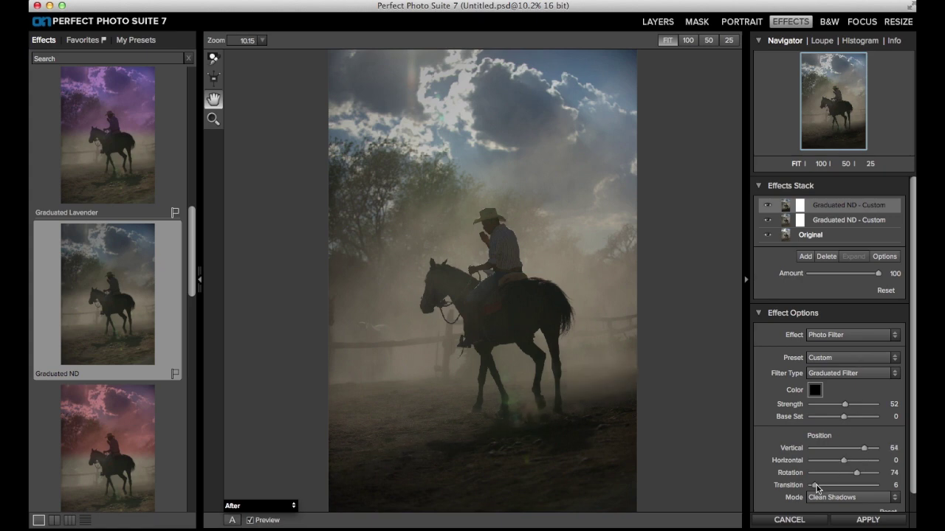
drag(815, 486, 840, 488)
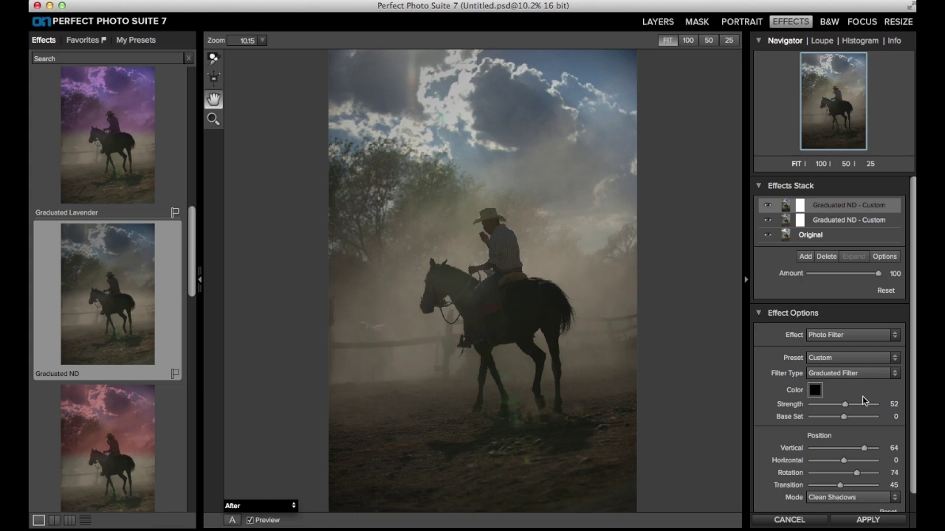
mouse_move(862, 448)
mouse_down()
mouse_move(851, 451)
mouse_move(878, 454)
mouse_up()
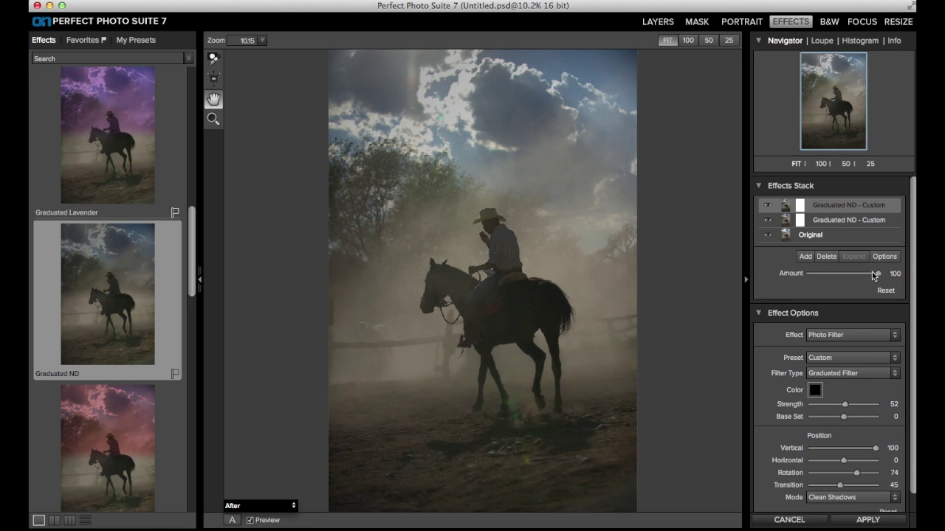
mouse_move(877, 274)
mouse_down()
mouse_move(845, 275)
mouse_move(882, 278)
mouse_up()
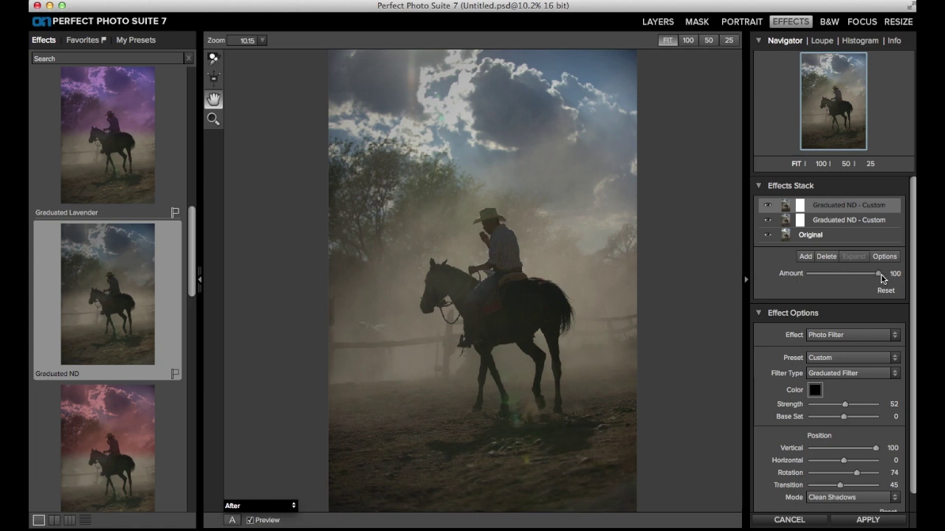
Add another empty layer and swap the graduated filters for the Movie Looks presets
click(803, 256)
scroll(80, 165, up, 10)
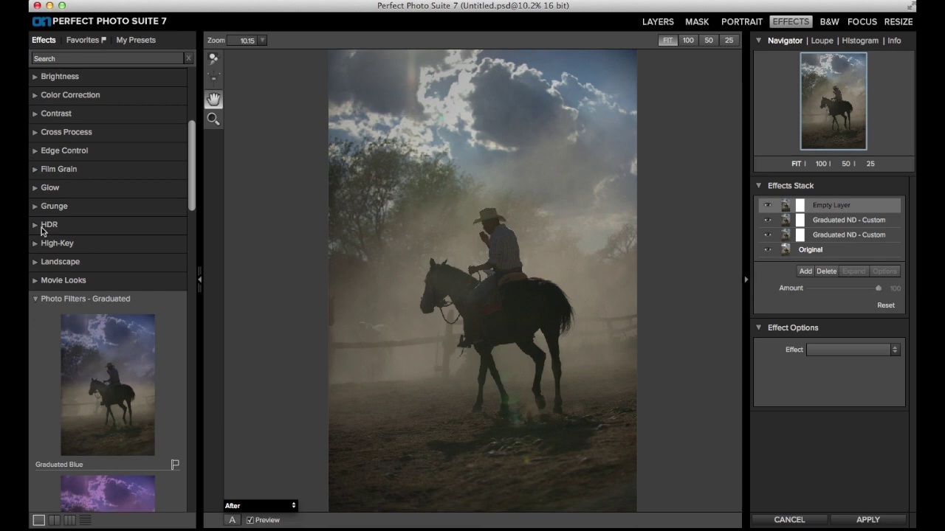
click(36, 299)
click(35, 281)
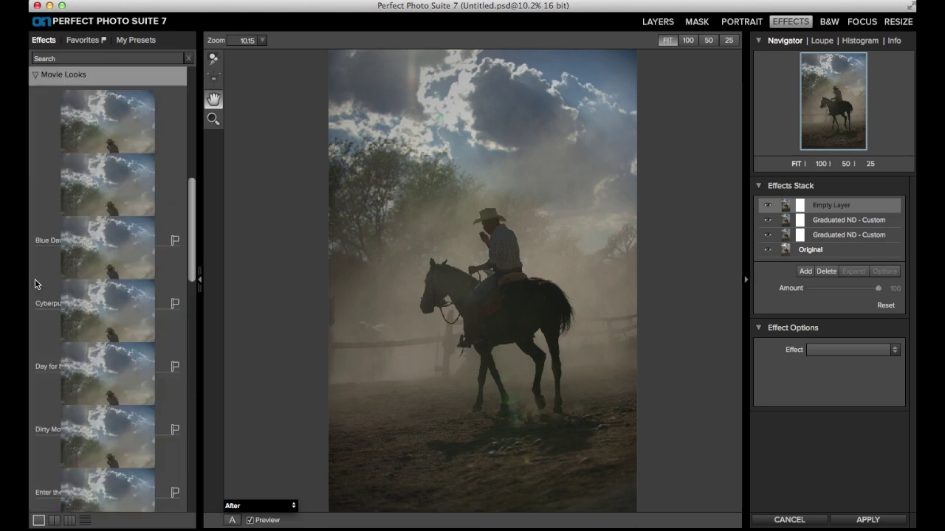
Browse the Movie Looks presets, then collapse them and expand the Landscape category
scroll(42, 299, down, 10)
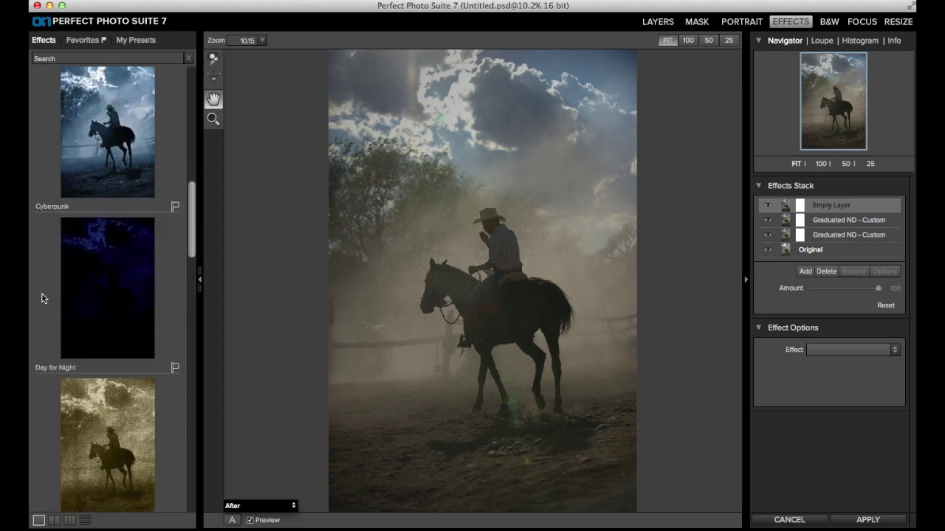
scroll(42, 298, down, 8)
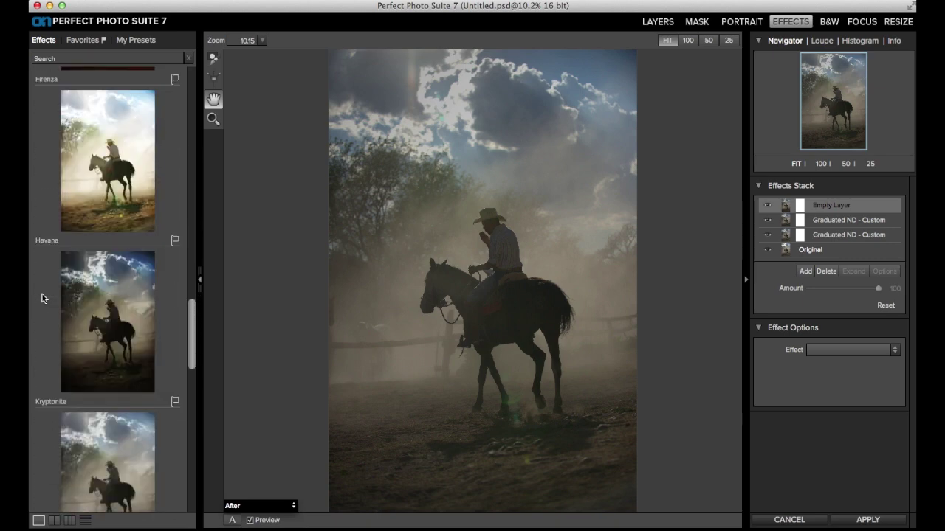
scroll(42, 298, down, 5)
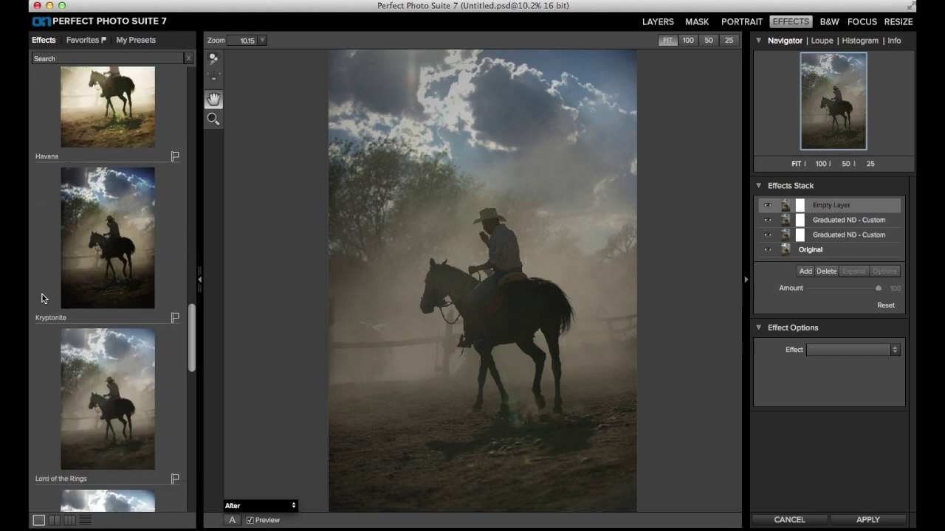
scroll(42, 298, down, 13)
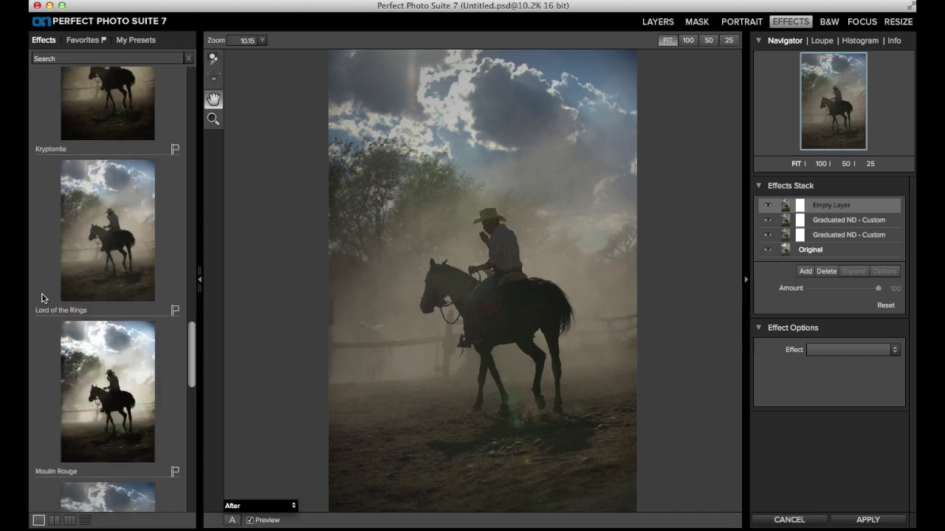
scroll(42, 298, down, 5)
scroll(42, 298, down, 18)
scroll(42, 299, down, 4)
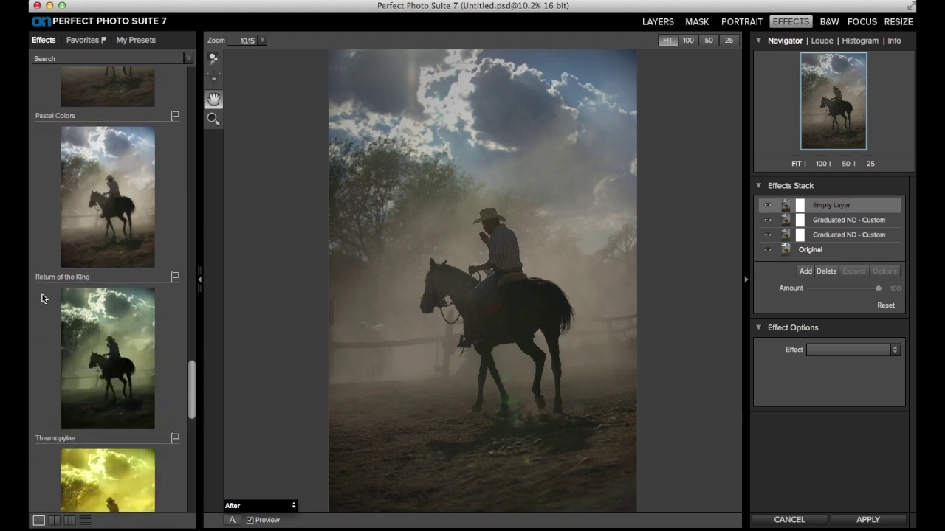
scroll(43, 298, down, 17)
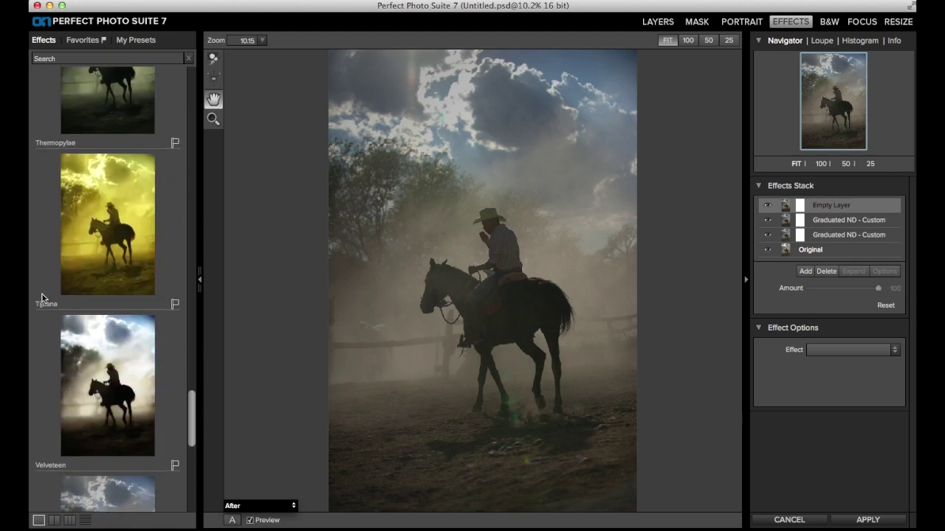
scroll(42, 299, down, 16)
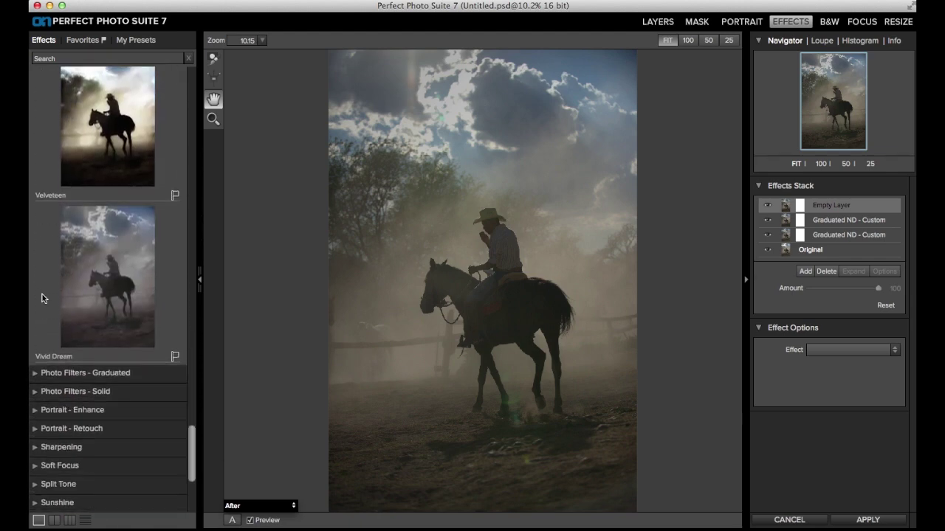
scroll(43, 298, up, 6)
scroll(42, 298, up, 20)
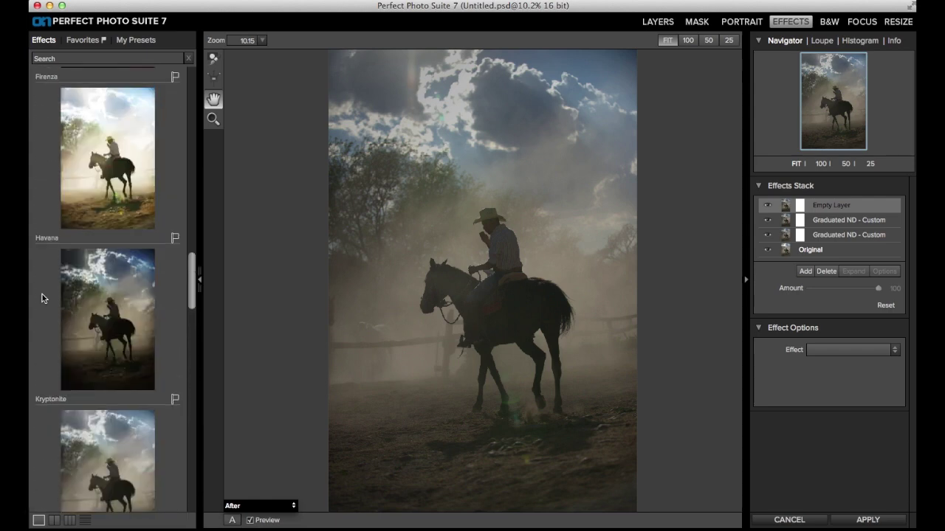
scroll(42, 298, up, 20)
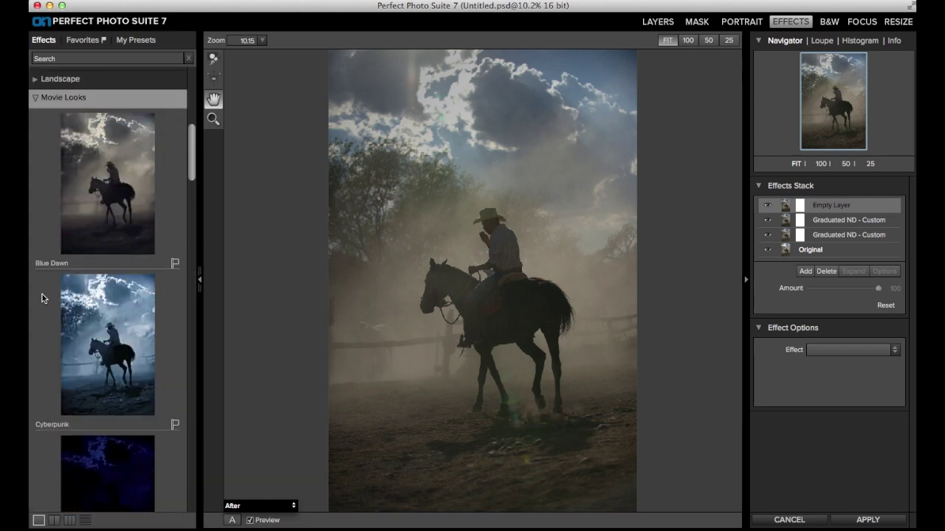
scroll(42, 298, up, 15)
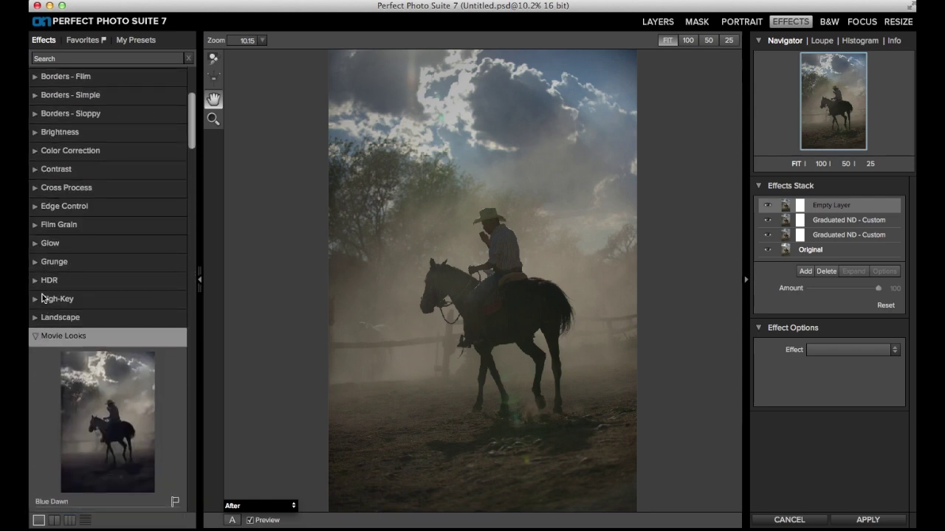
click(35, 337)
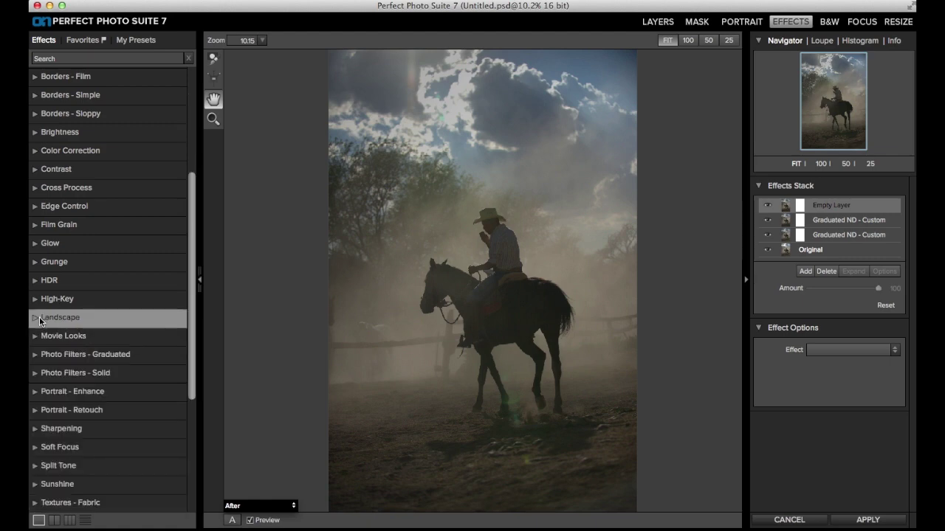
click(39, 319)
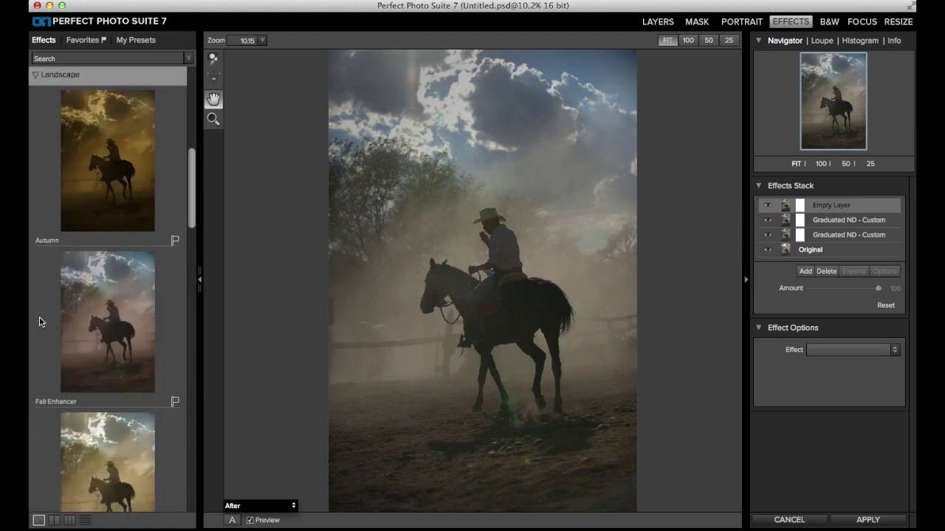
Apply Golden Hour Enhancer to the top layer and lower its amount to 55
scroll(41, 321, down, 5)
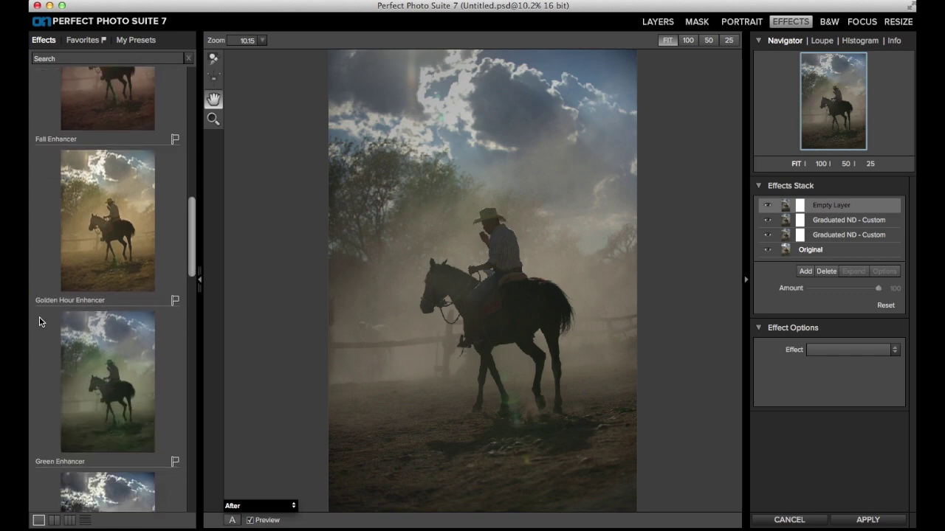
scroll(39, 321, down, 1)
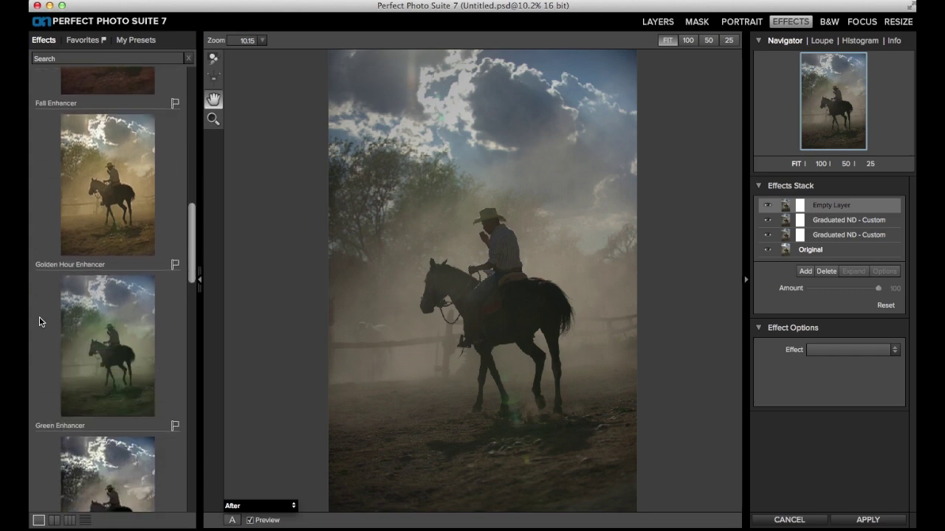
click(95, 202)
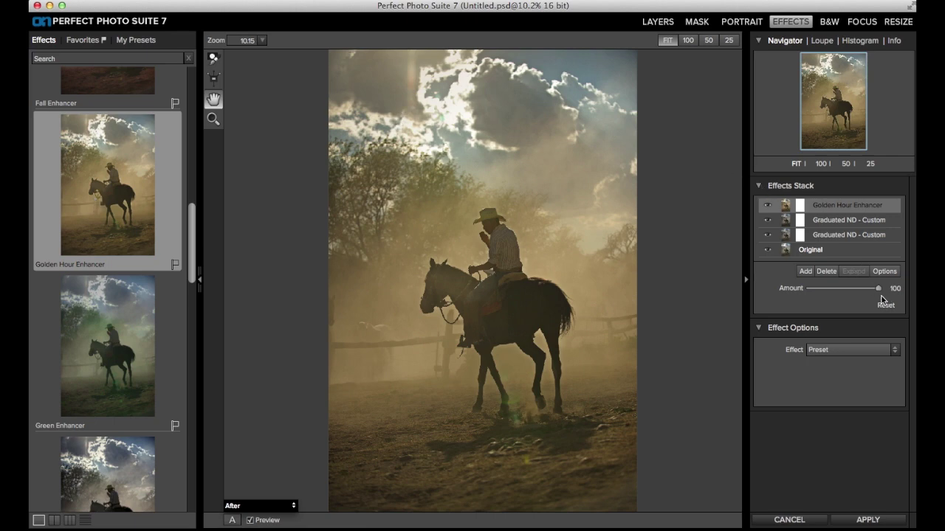
drag(878, 288, 846, 294)
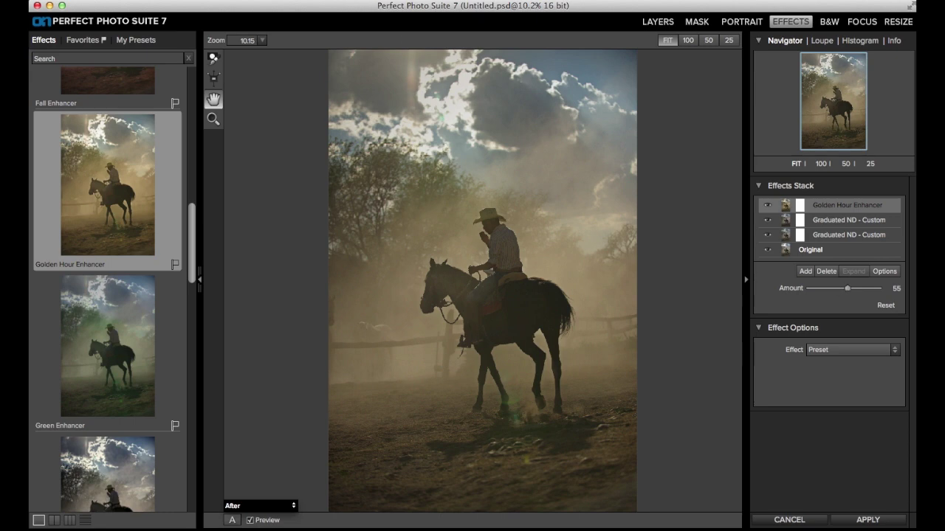
Mask Golden Hour Enhancer with a diagonal, inverted gradient placed on the photo
click(215, 80)
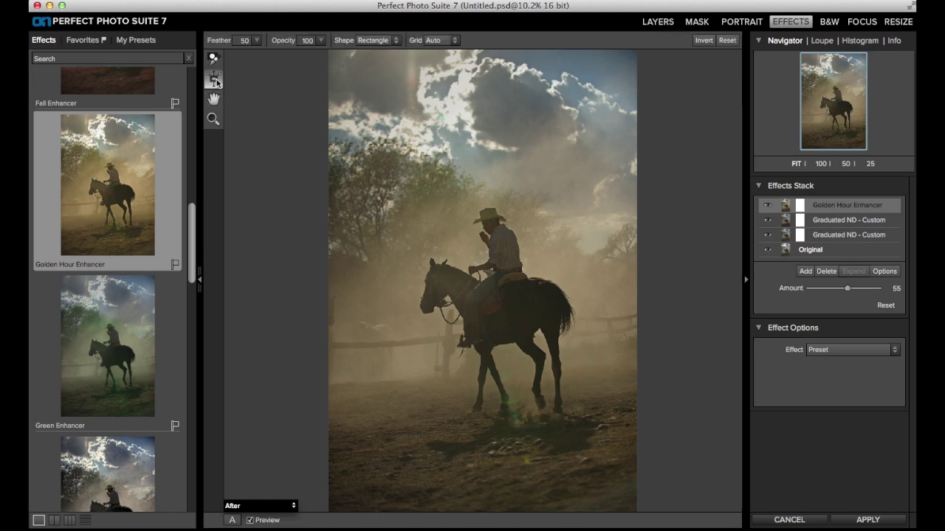
click(483, 279)
drag(513, 281, 514, 319)
drag(481, 276, 505, 295)
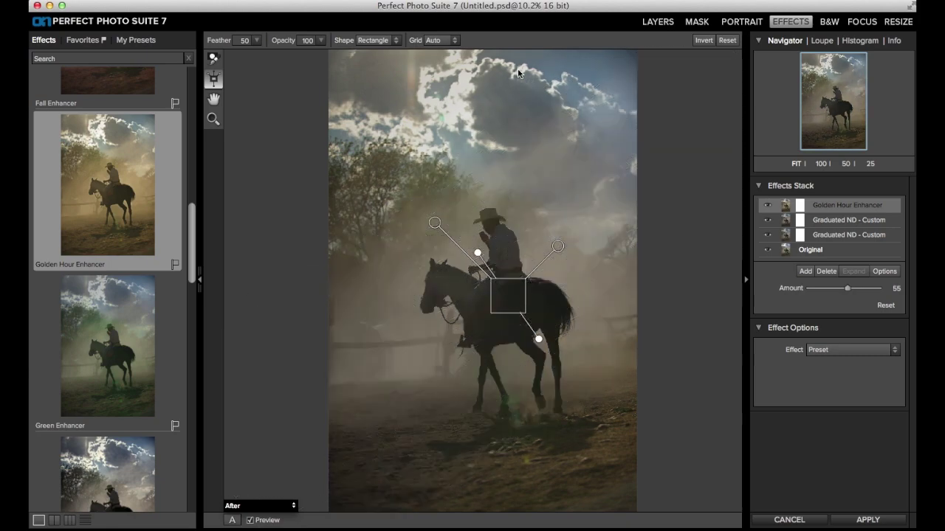
click(701, 41)
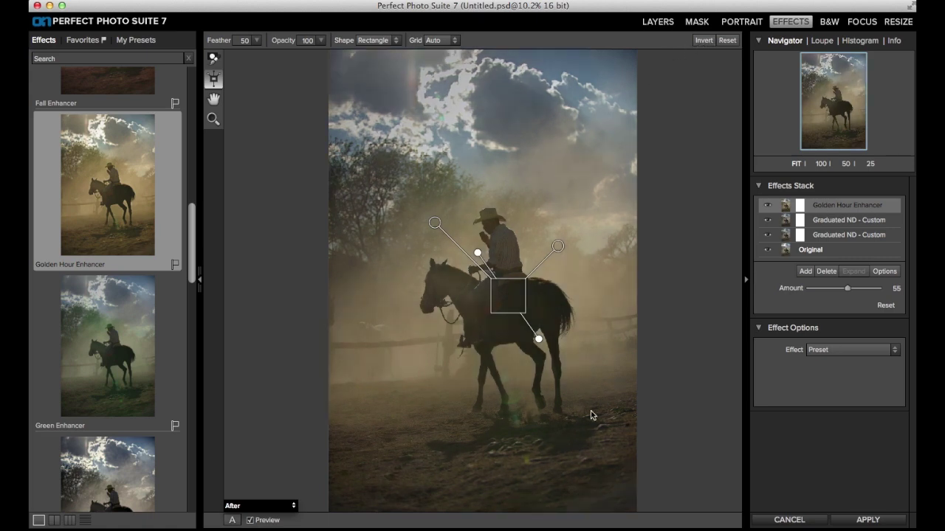
drag(537, 341, 540, 342)
Compare the layer on and off, lower its amount to 38, and add an empty layer
click(847, 288)
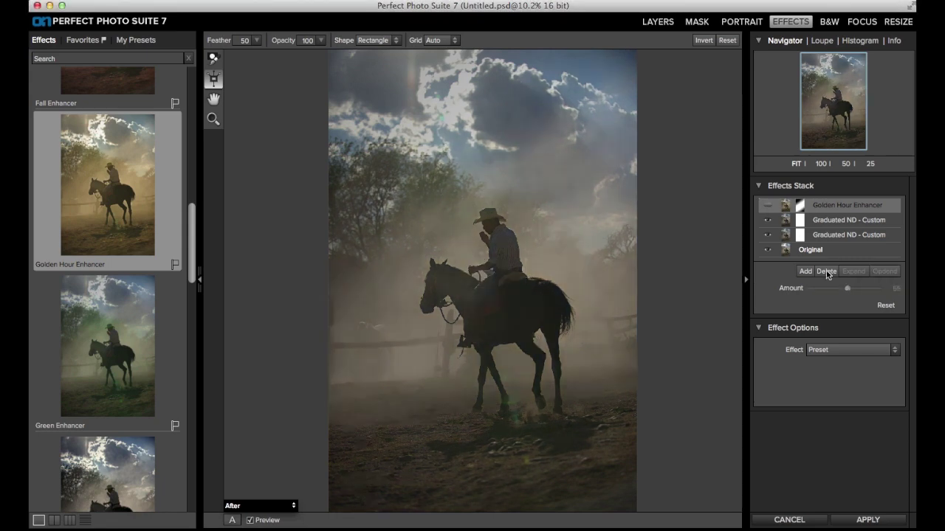
click(767, 206)
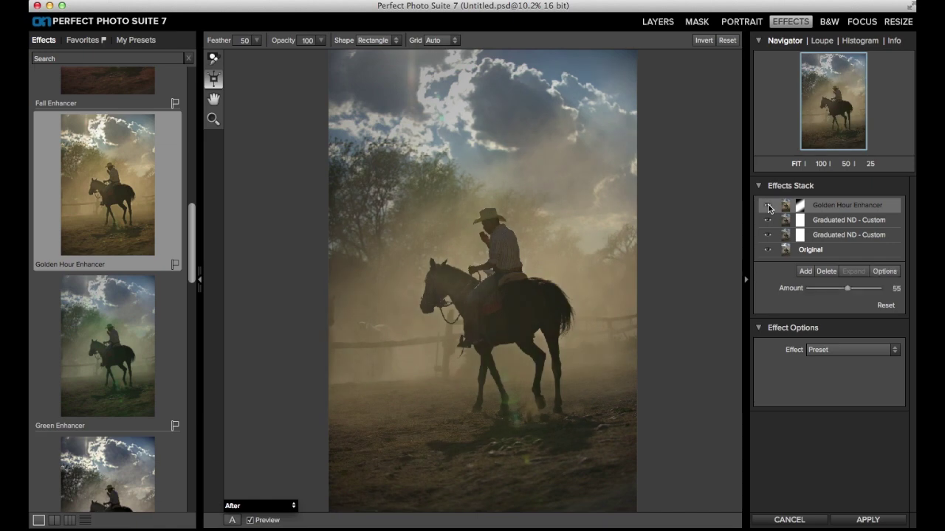
click(768, 207)
click(768, 206)
drag(846, 294, 835, 293)
click(804, 272)
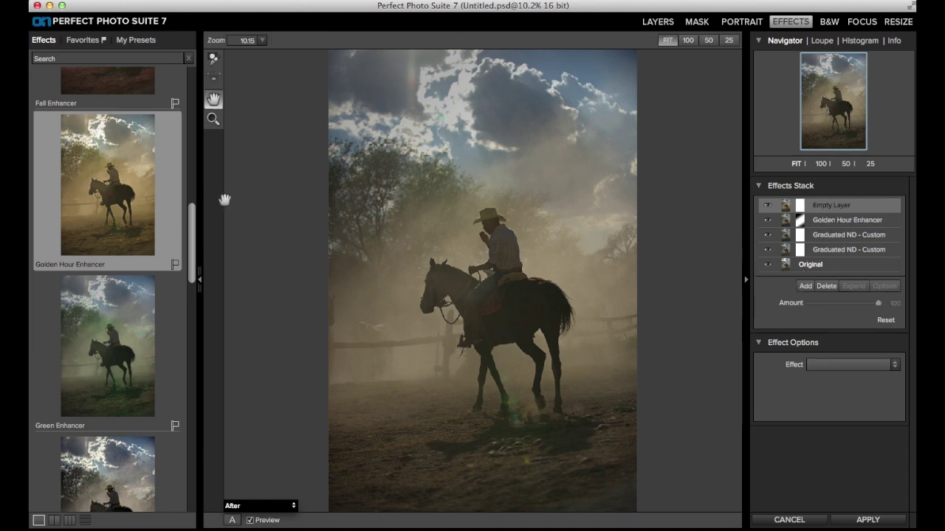
Apply the Magic City preset to the new top layer
scroll(123, 292, down, 5)
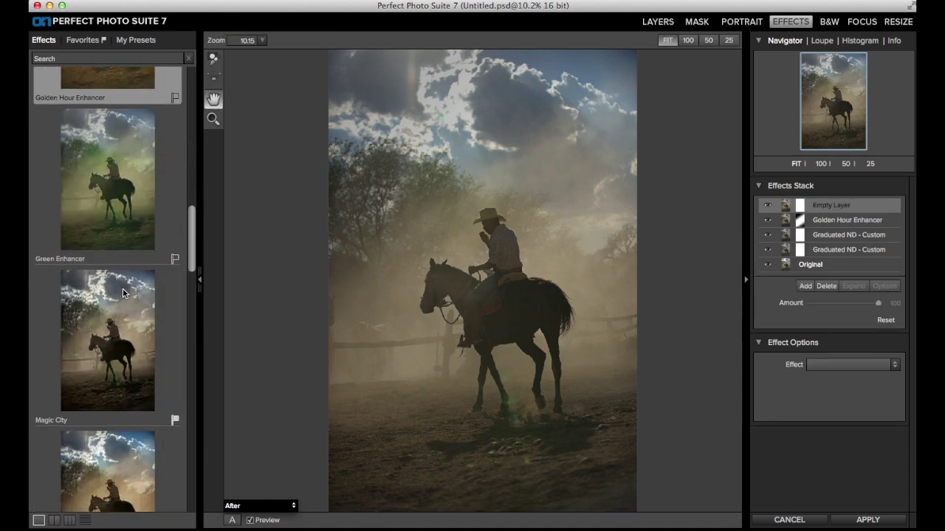
scroll(122, 293, down, 2)
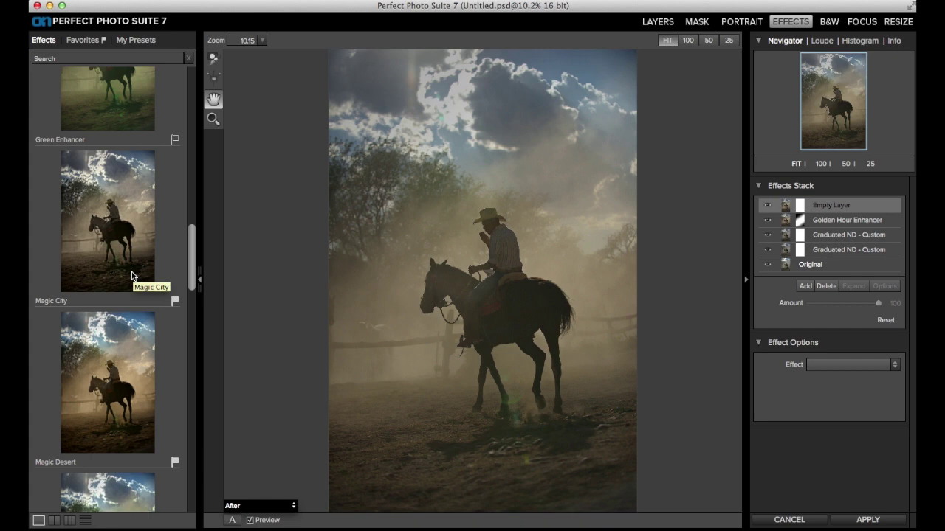
click(124, 248)
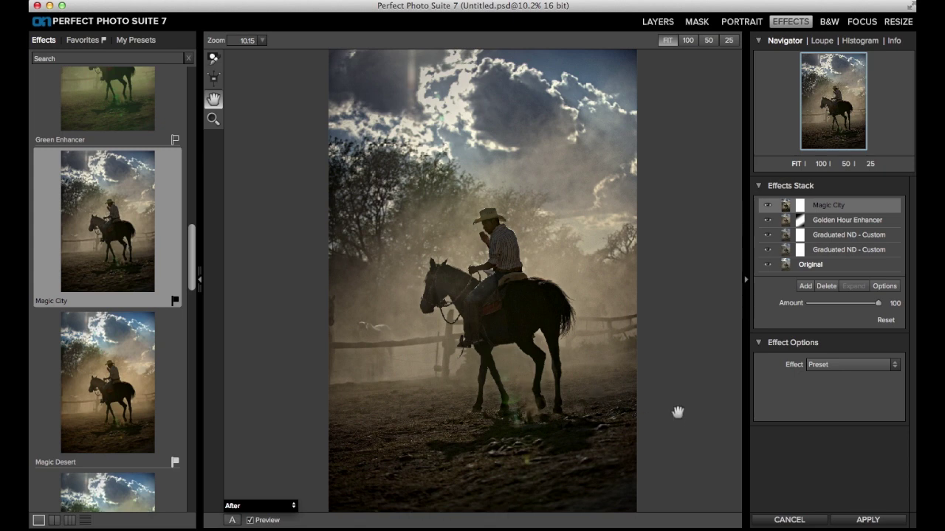
Limit Magic City with an inverted gradient mask over the lower ground, amount 50
click(213, 79)
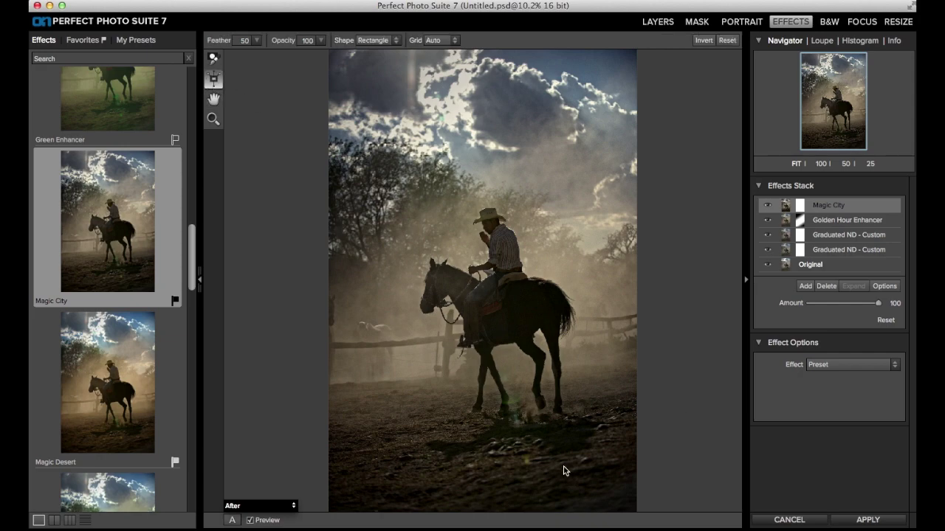
drag(564, 470, 581, 508)
click(702, 41)
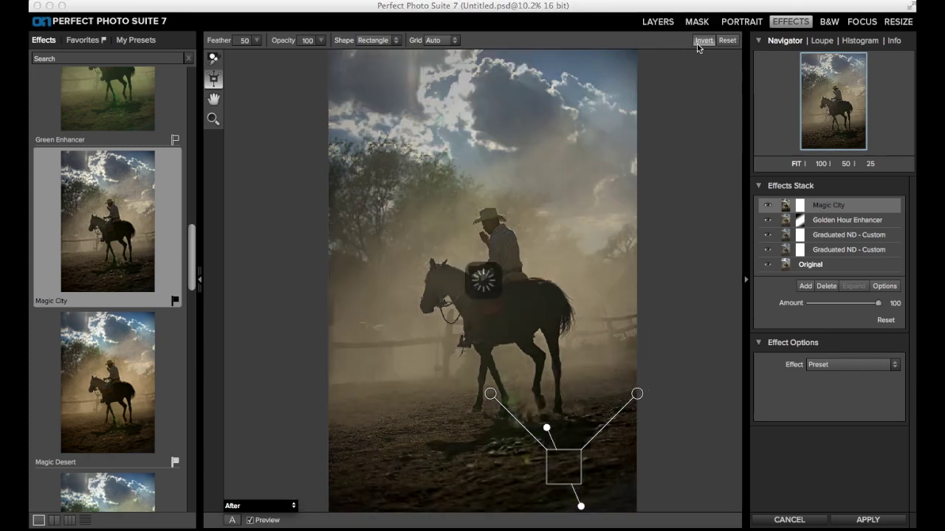
drag(561, 467, 533, 492)
click(513, 490)
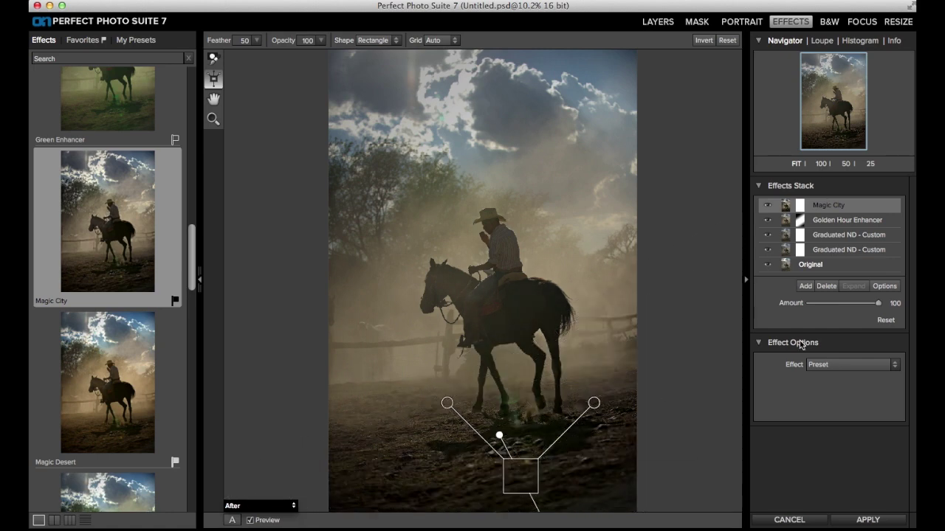
drag(878, 303, 845, 309)
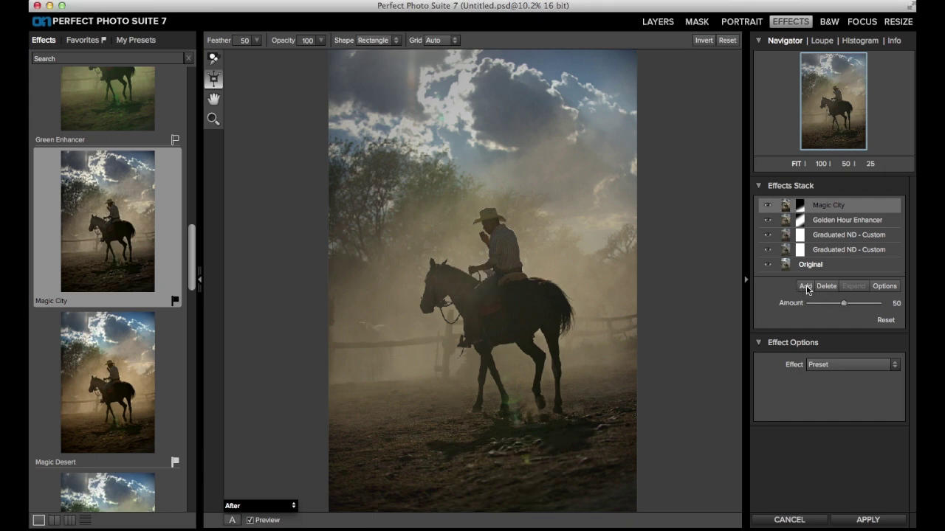
Add a new empty layer and scroll through the Landscape presets
click(804, 288)
scroll(152, 321, down, 5)
scroll(155, 321, up, 5)
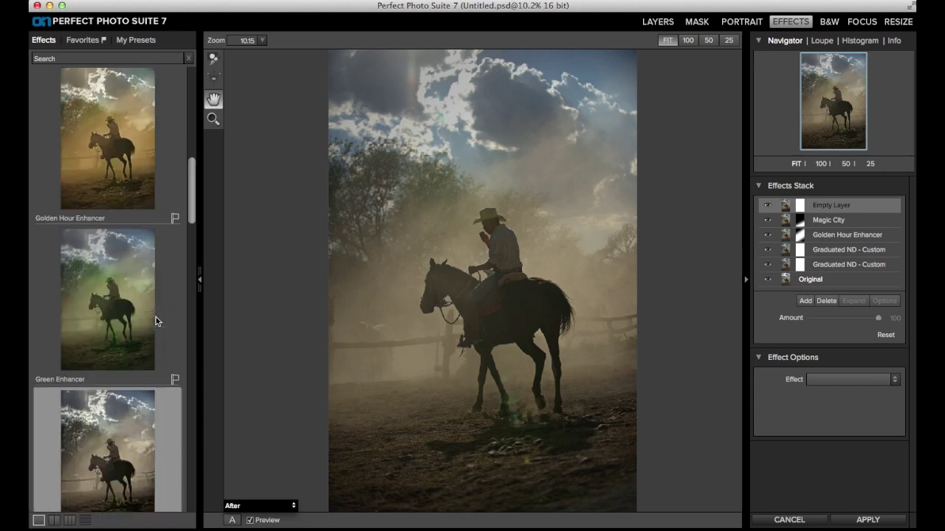
scroll(158, 323, down, 3)
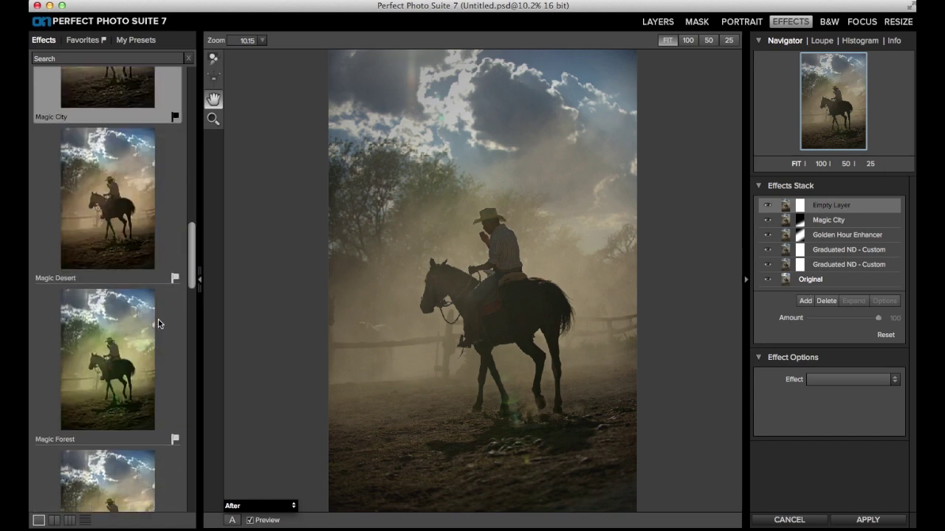
scroll(158, 323, down, 10)
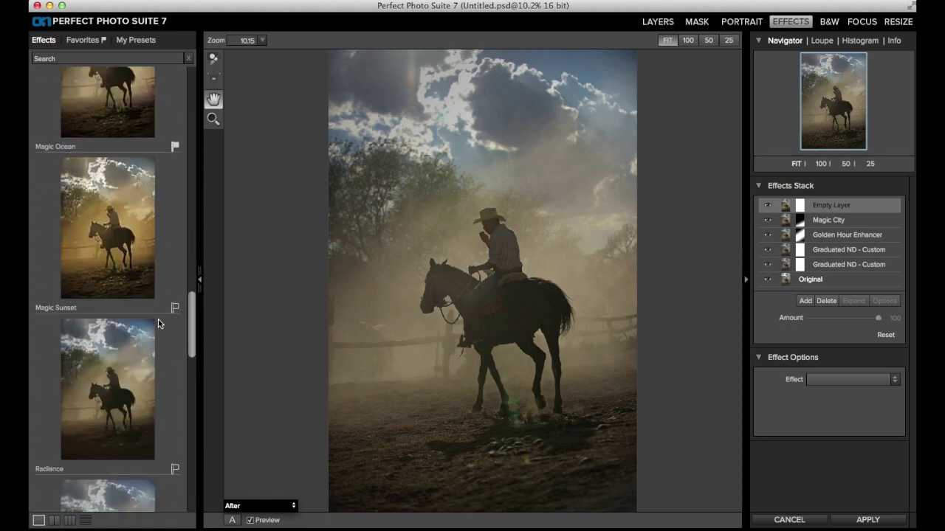
scroll(158, 322, down, 6)
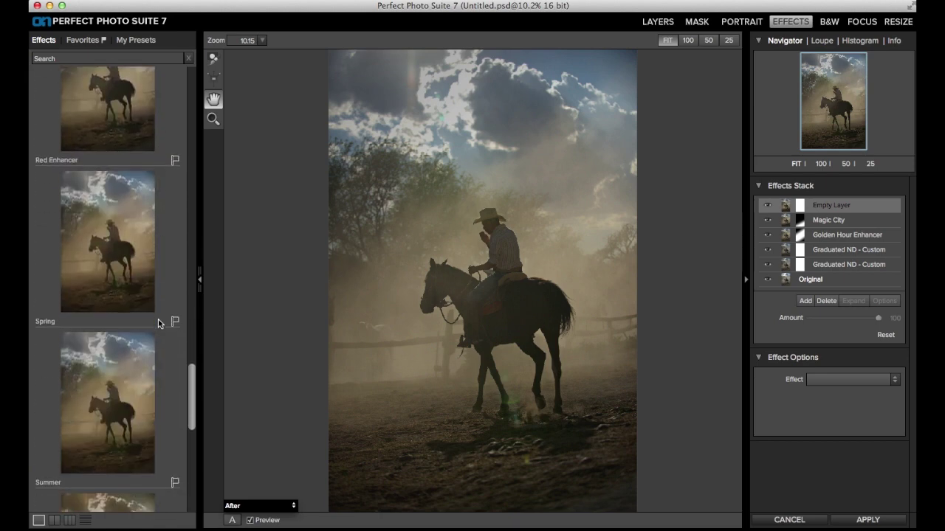
scroll(158, 323, up, 20)
scroll(158, 322, up, 10)
Switch to Photo Filters - Graduated and apply Graduated Blue to the new layer
click(36, 258)
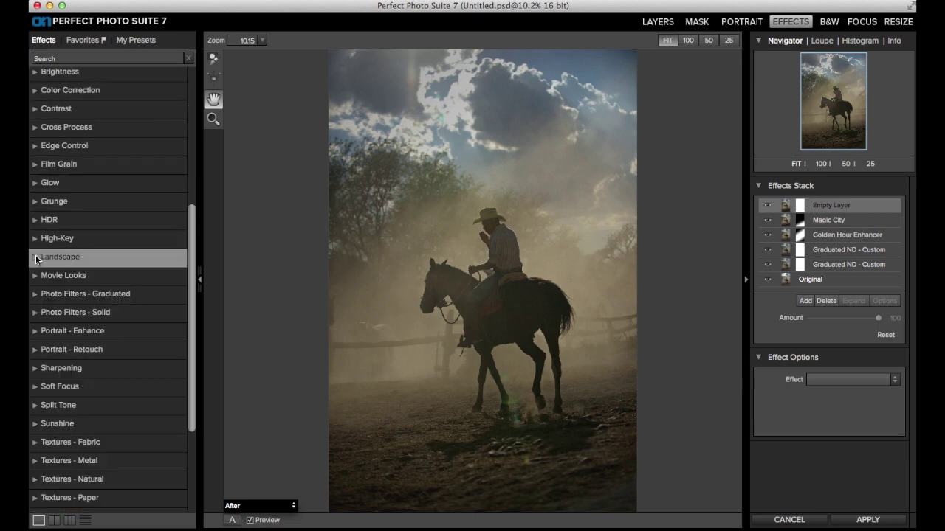
scroll(36, 258, down, 4)
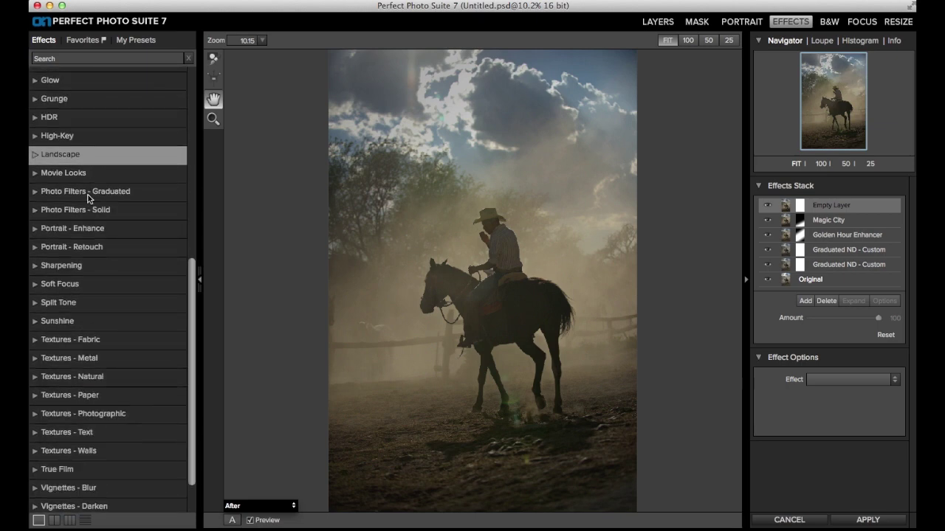
click(34, 192)
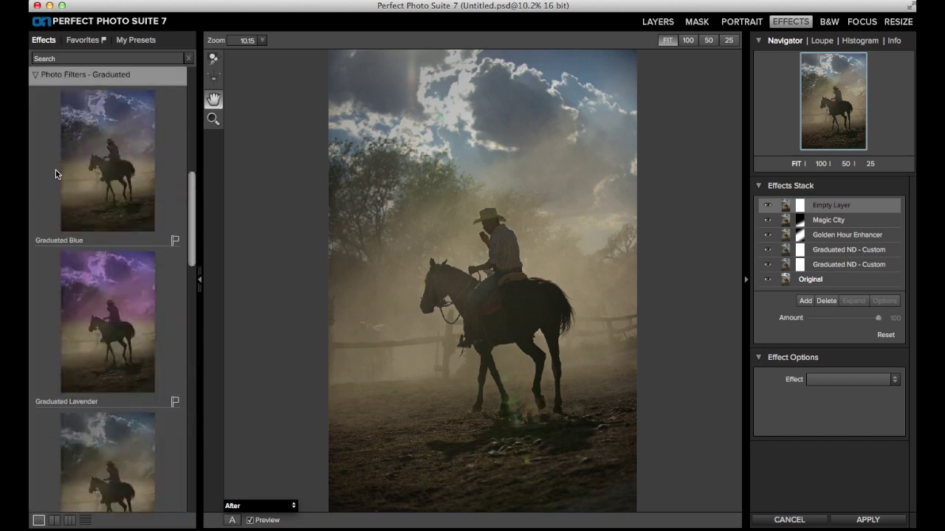
click(127, 158)
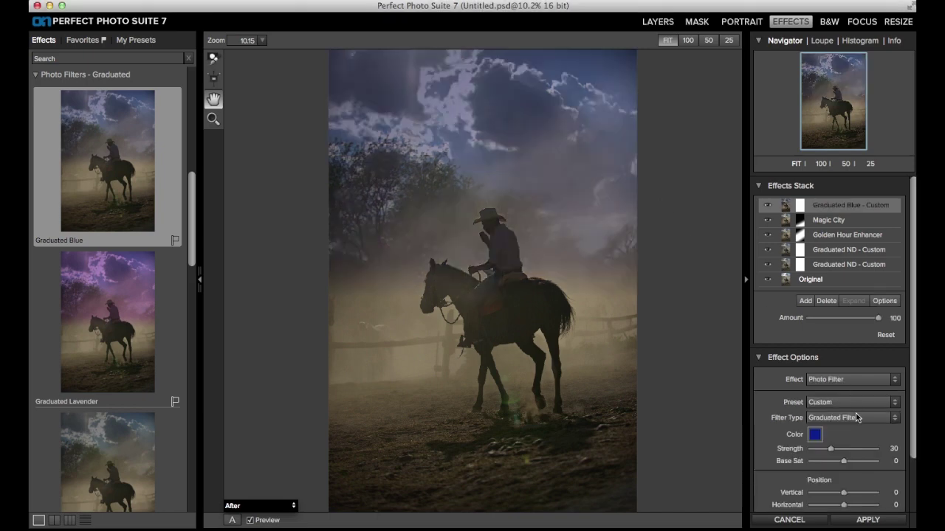
Tune Graduated Blue to strength 44, rotation -125, transition 50 and base saturation 1
scroll(858, 417, down, 2)
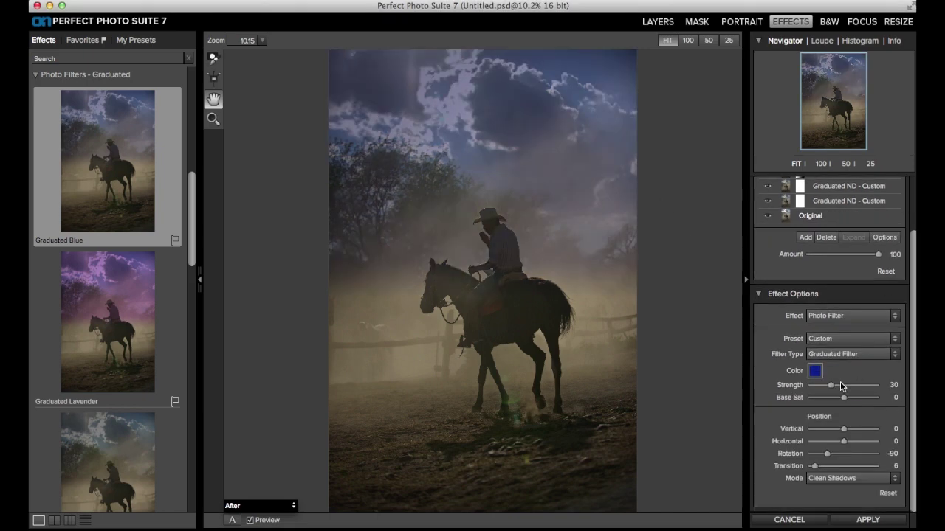
drag(832, 386, 847, 388)
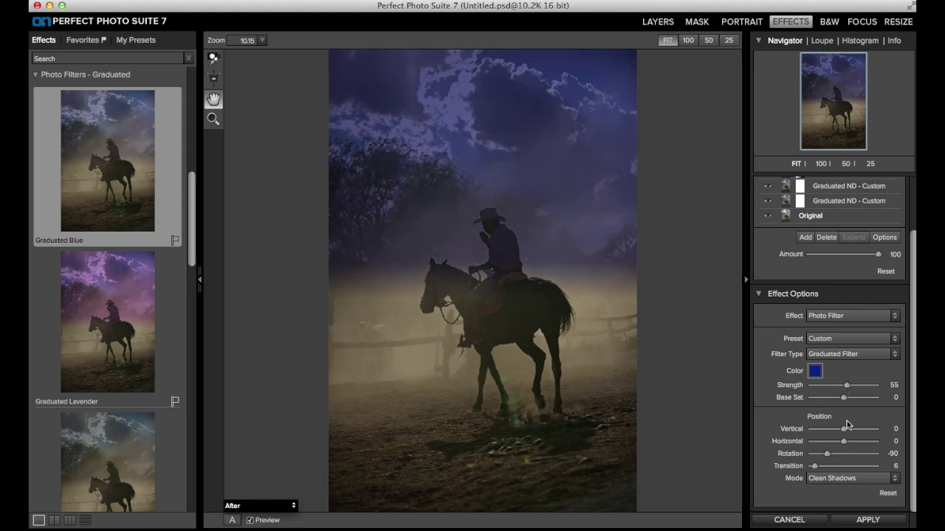
drag(826, 454, 827, 433)
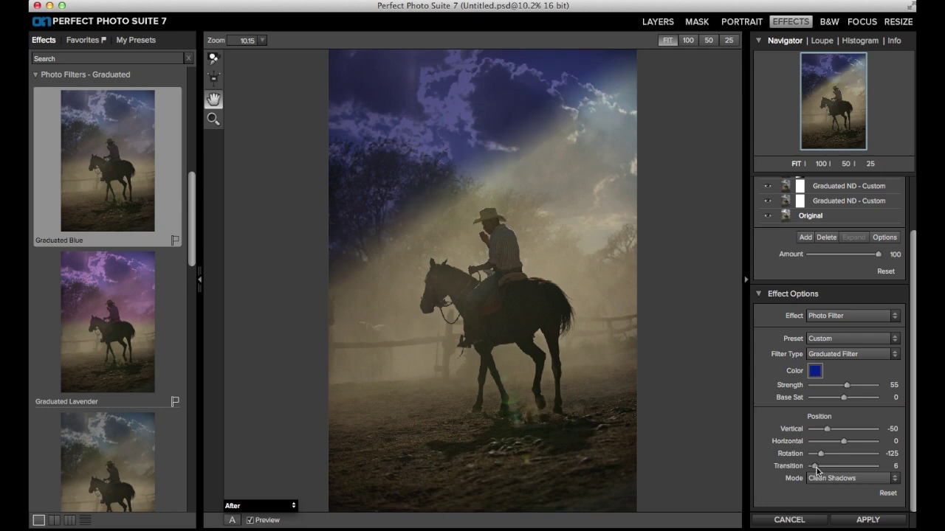
drag(814, 467, 845, 468)
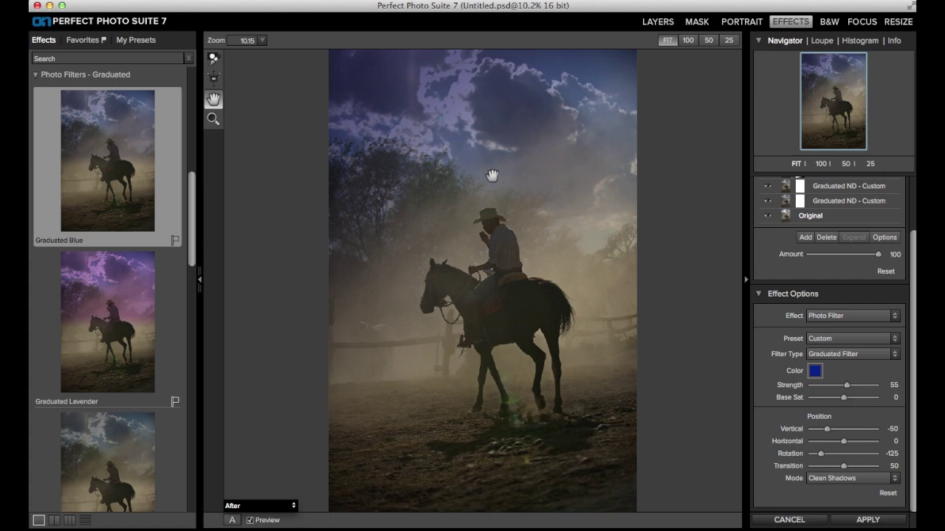
mouse_move(843, 398)
mouse_down()
mouse_move(855, 400)
mouse_move(845, 401)
mouse_up()
drag(843, 399, 842, 398)
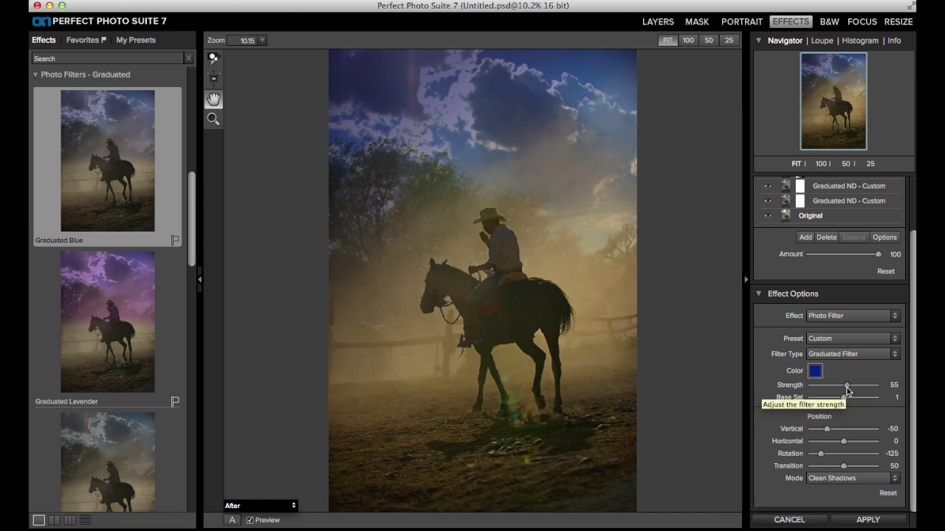
mouse_move(846, 389)
mouse_down()
mouse_move(872, 389)
mouse_move(840, 391)
mouse_up()
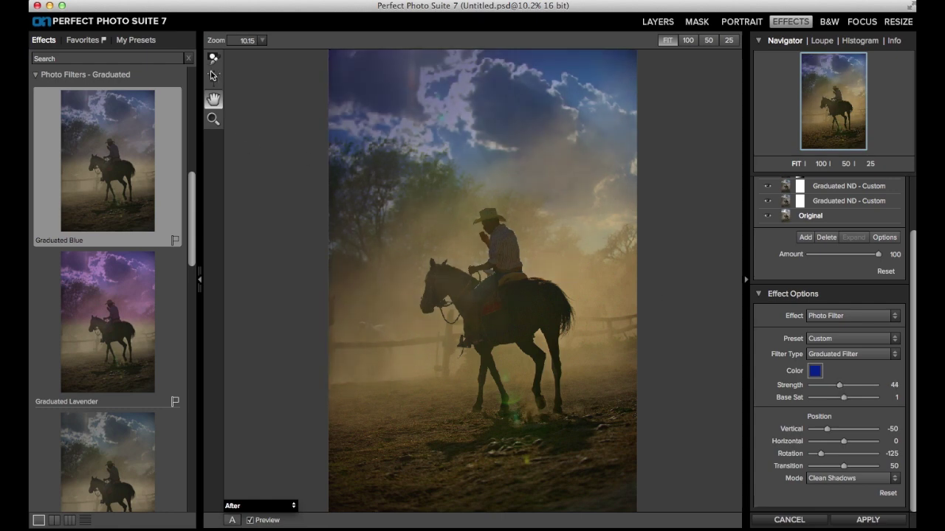
Add a new layer with Amazing Detail sharpening and raise its strength
click(213, 76)
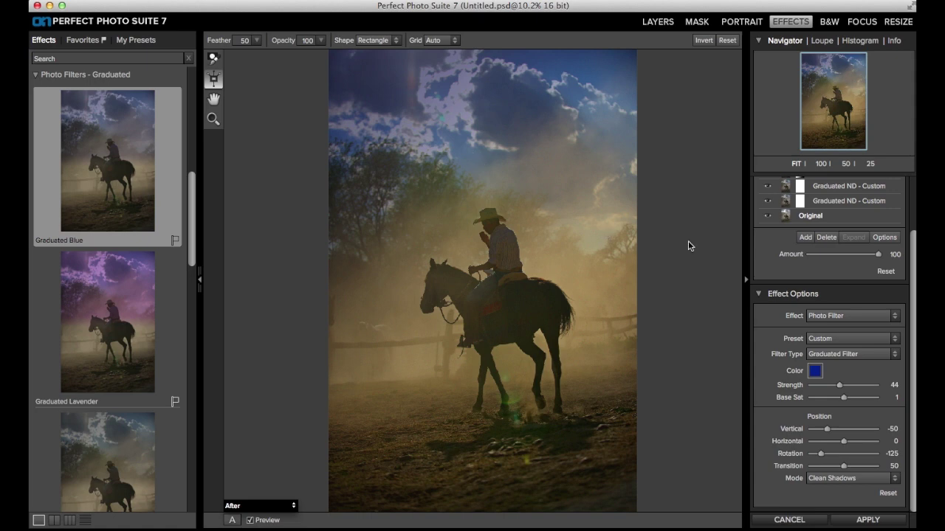
click(213, 99)
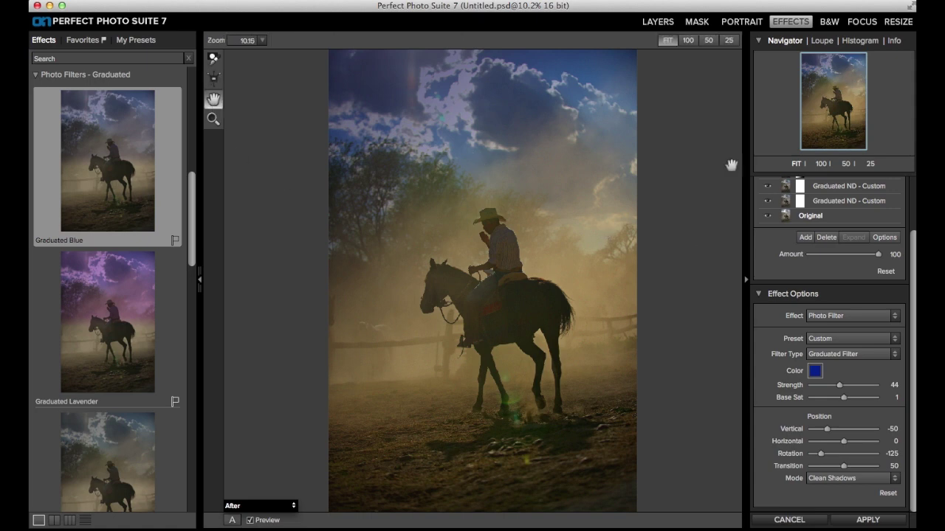
scroll(800, 244, up, 3)
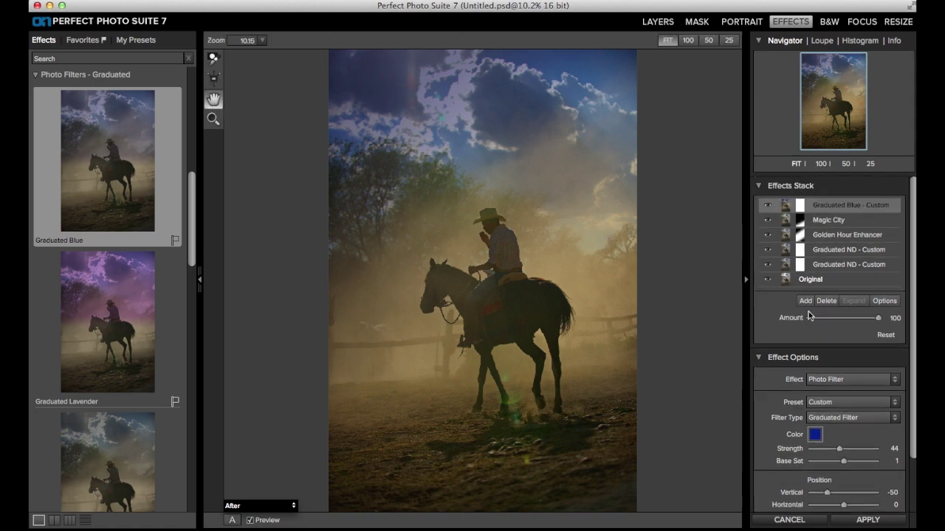
click(805, 301)
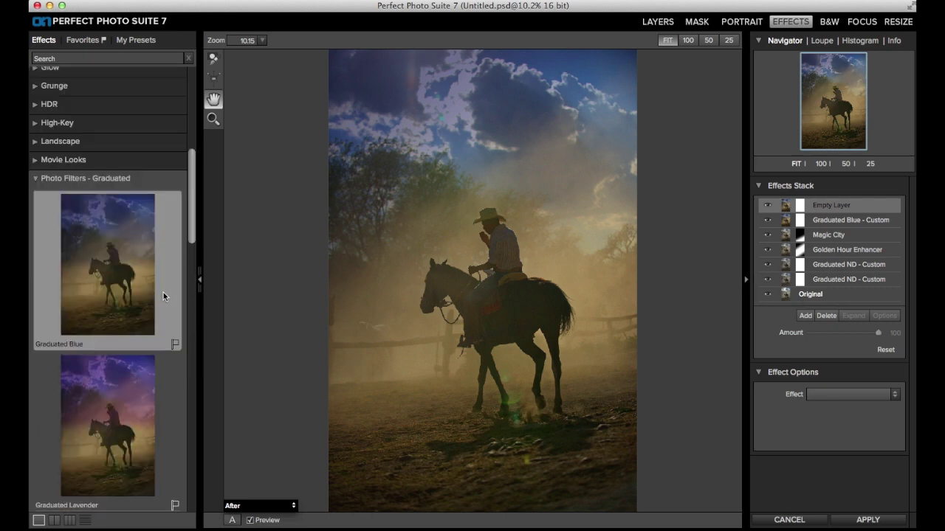
click(34, 179)
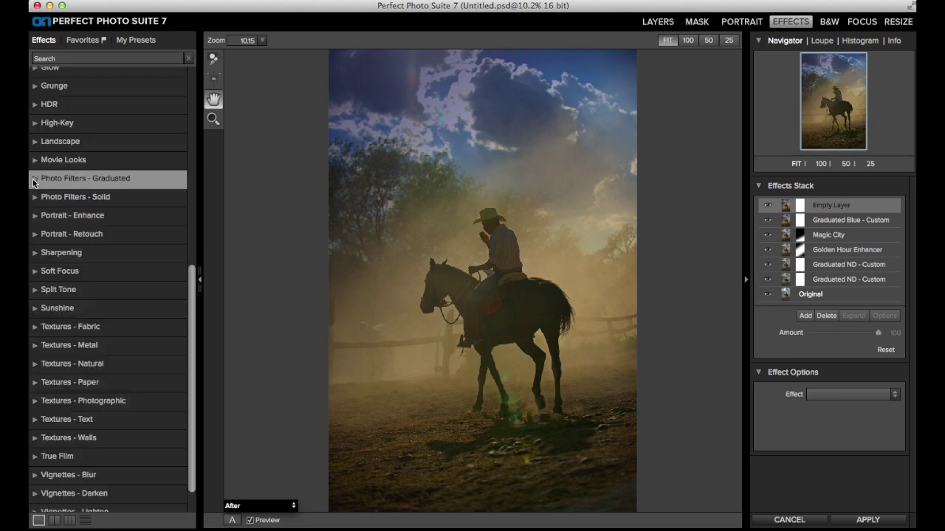
click(31, 254)
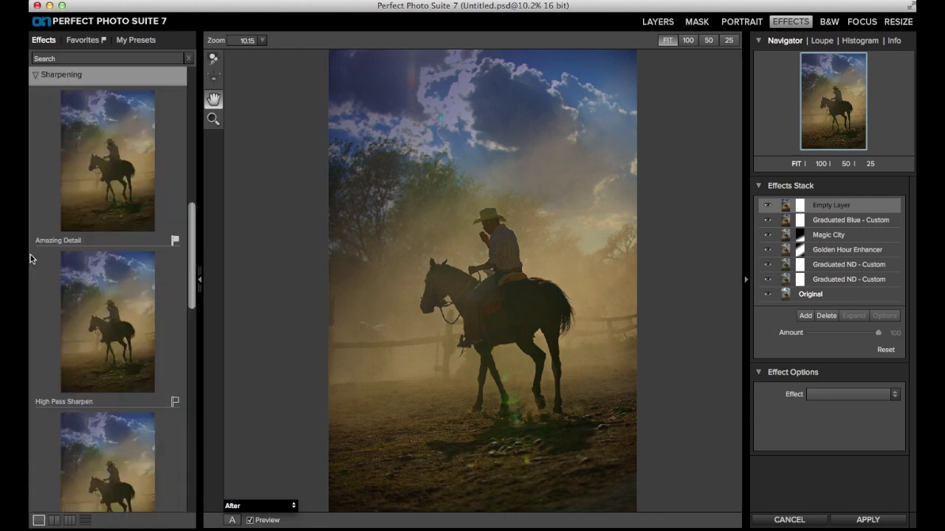
click(124, 163)
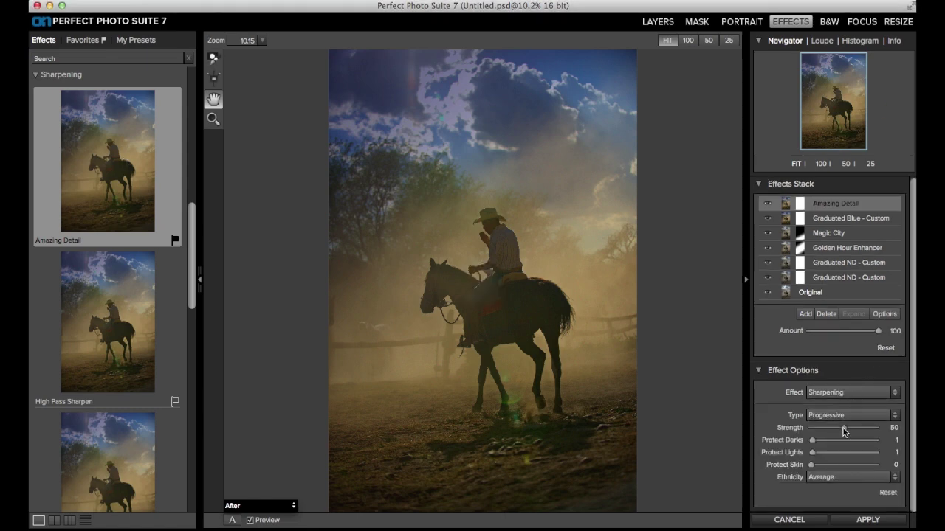
drag(843, 428, 804, 433)
Add another empty layer above Amazing Detail and collapse the Sharpening presets
click(805, 314)
scroll(55, 190, up, 3)
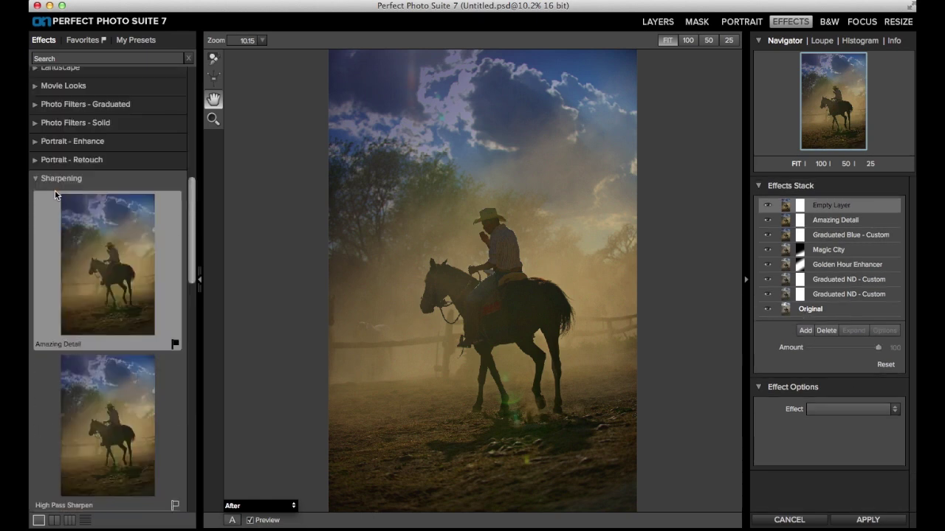
scroll(55, 192, down, 5)
scroll(54, 194, down, 10)
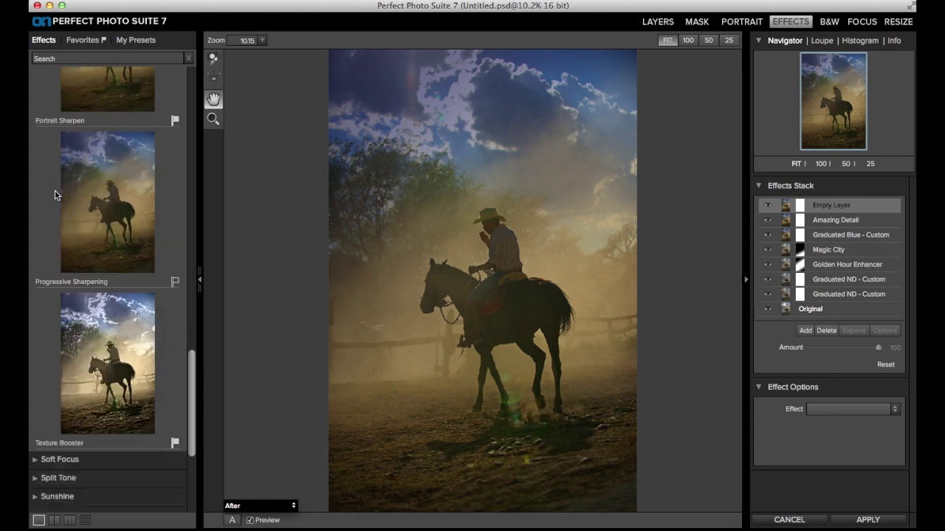
scroll(55, 194, up, 10)
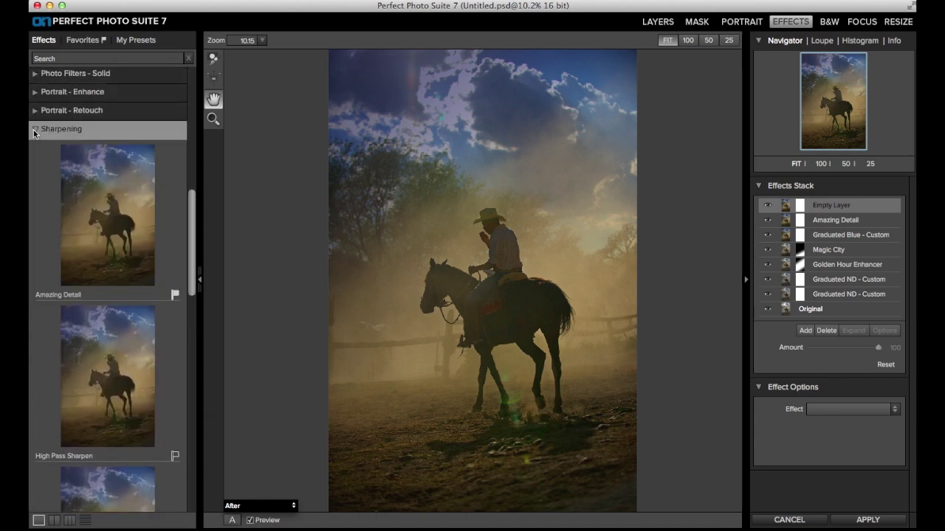
click(33, 129)
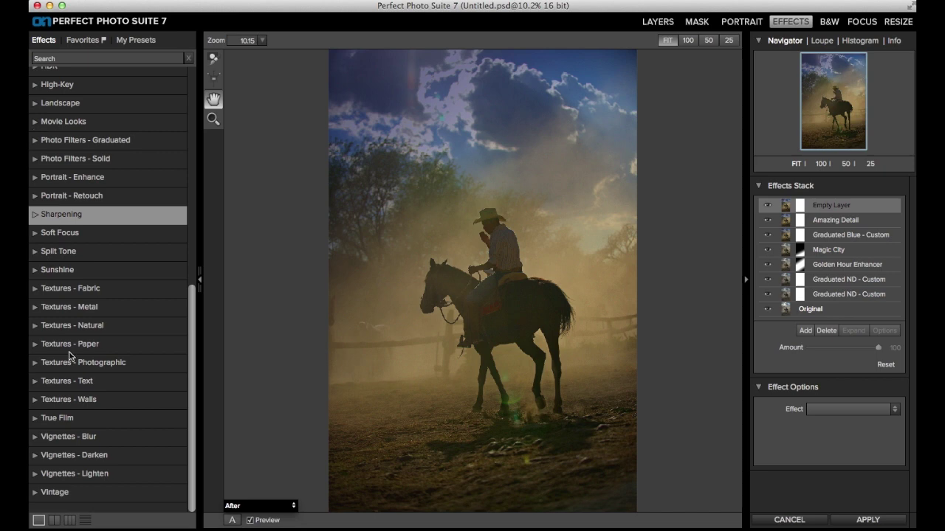
Expand the Vintage category and browse its presets from Avril to Vintage Blue Yellow
click(34, 495)
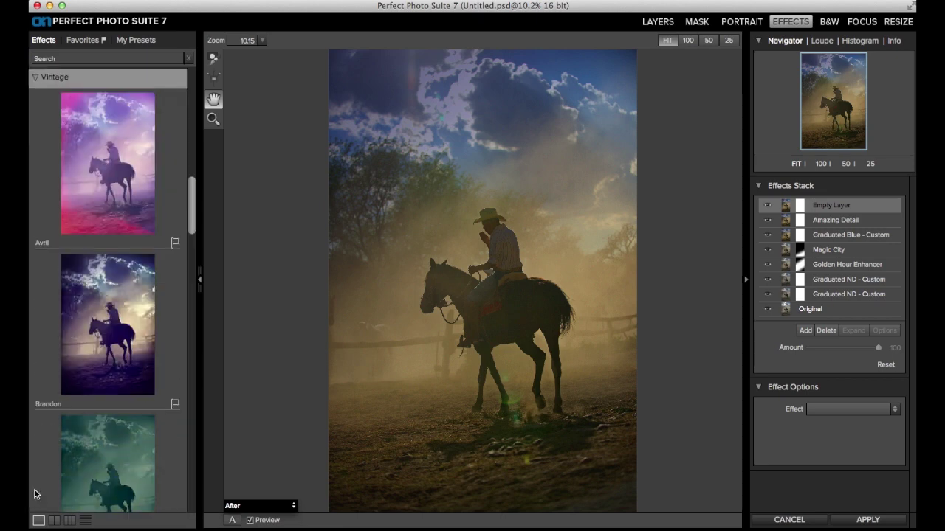
scroll(85, 422, down, 10)
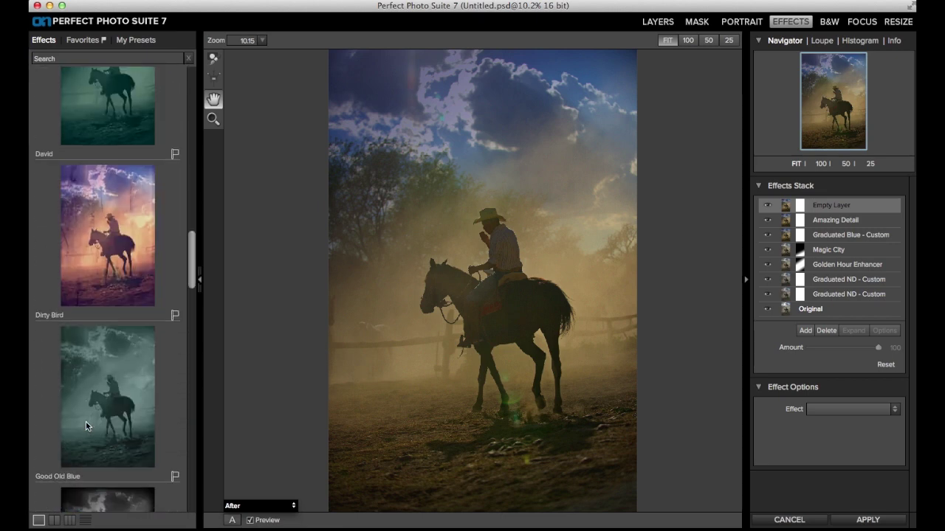
scroll(86, 425, down, 1)
scroll(86, 426, down, 5)
scroll(86, 426, down, 9)
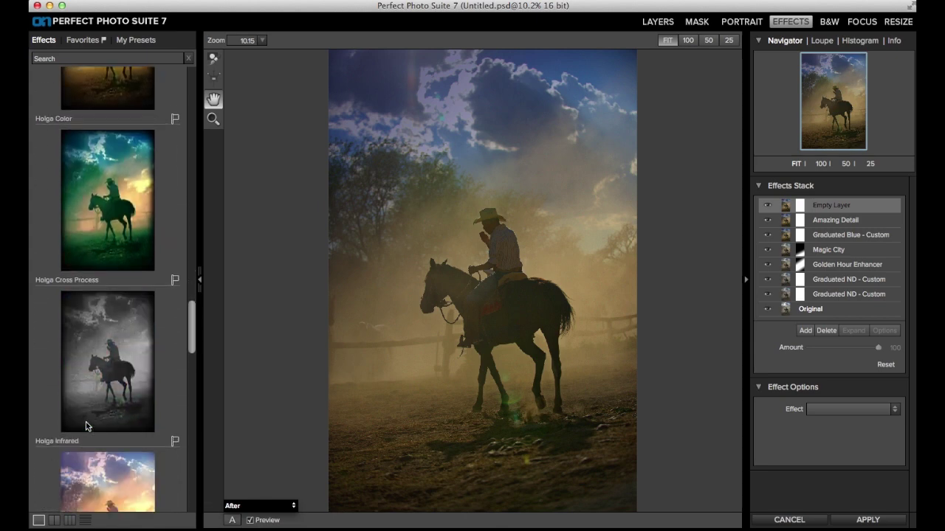
scroll(86, 426, down, 9)
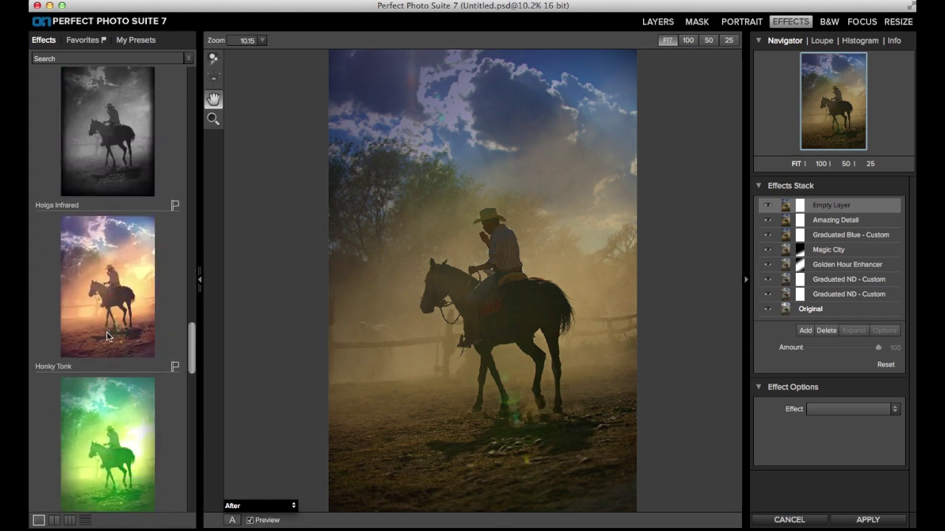
scroll(94, 299, down, 20)
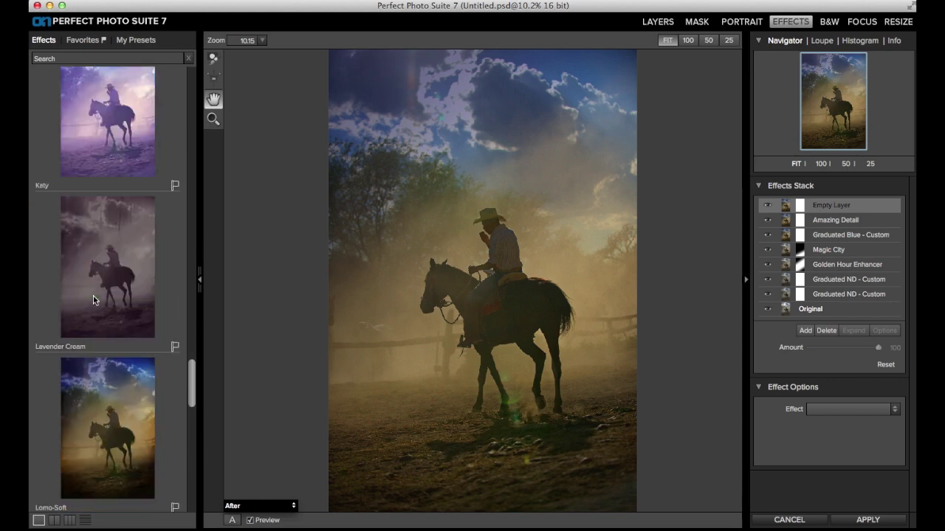
scroll(93, 299, down, 2)
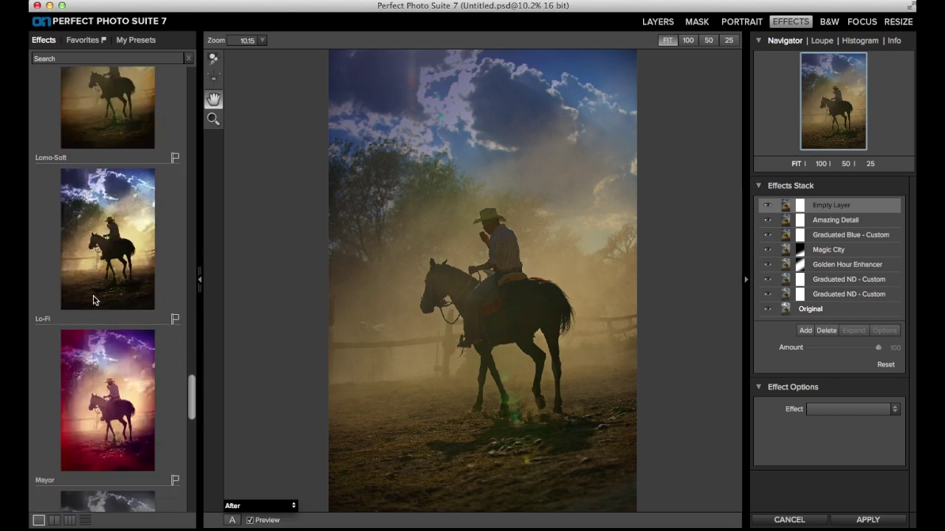
scroll(93, 299, down, 20)
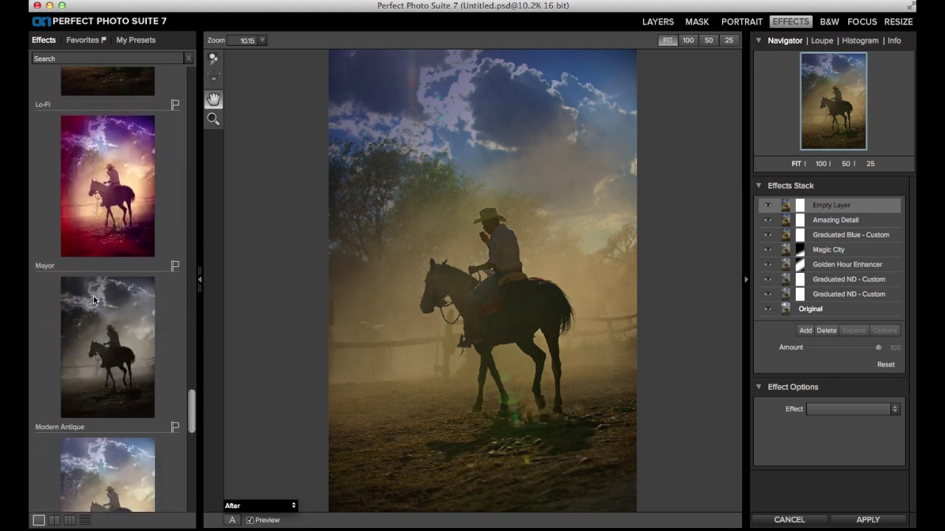
scroll(93, 299, down, 8)
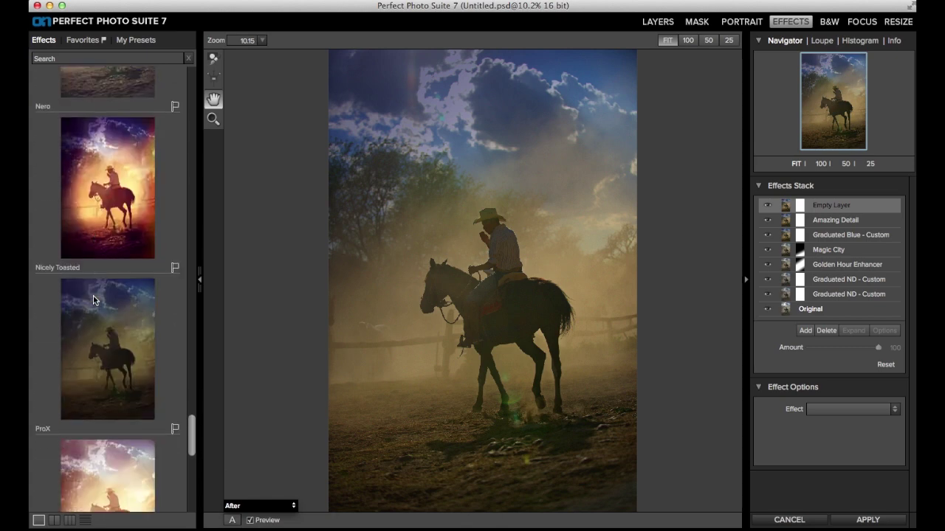
scroll(93, 298, down, 20)
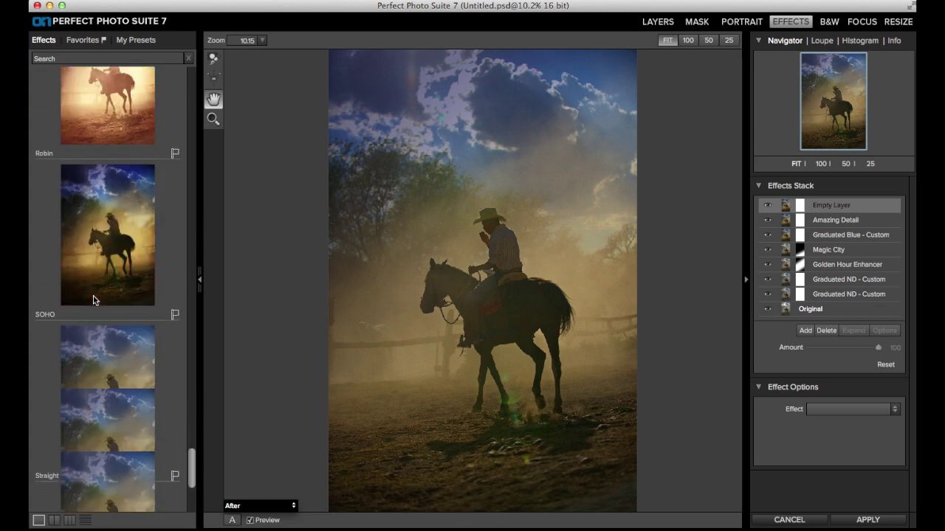
scroll(93, 299, down, 17)
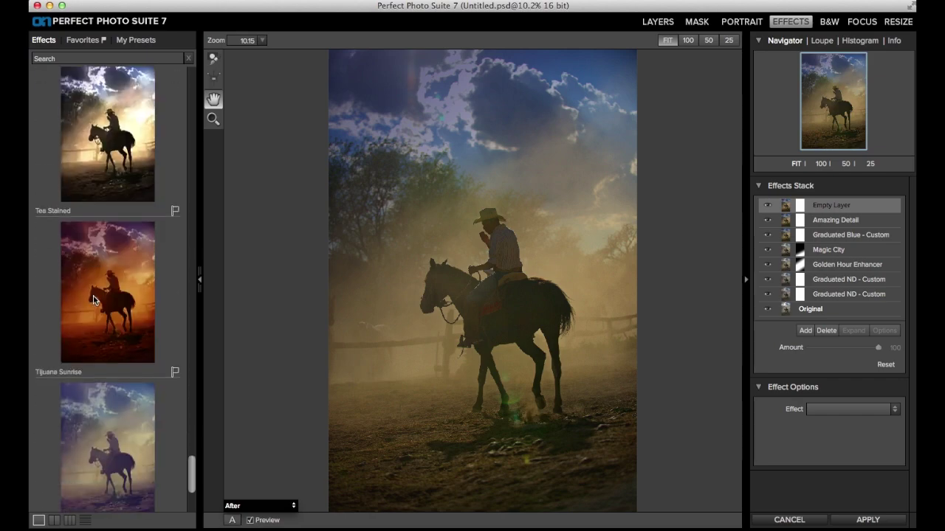
scroll(93, 299, down, 4)
scroll(93, 299, up, 3)
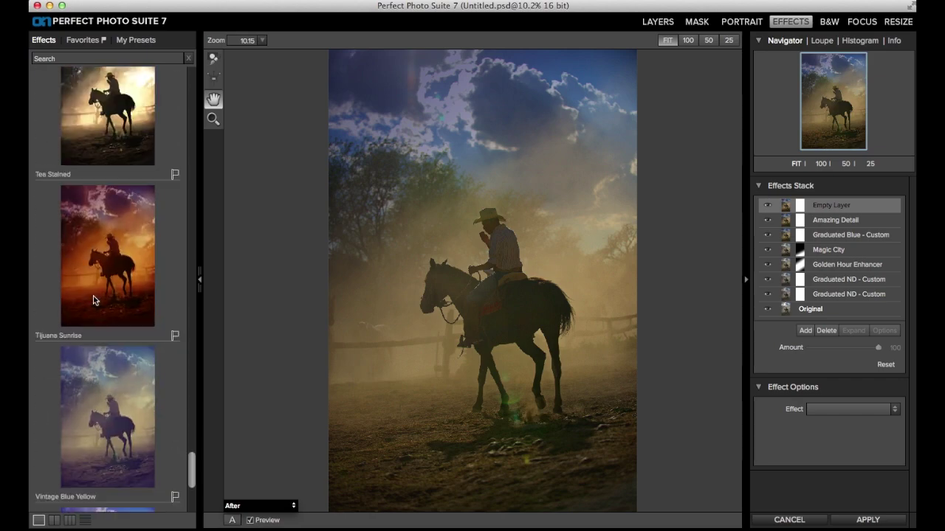
scroll(94, 299, up, 20)
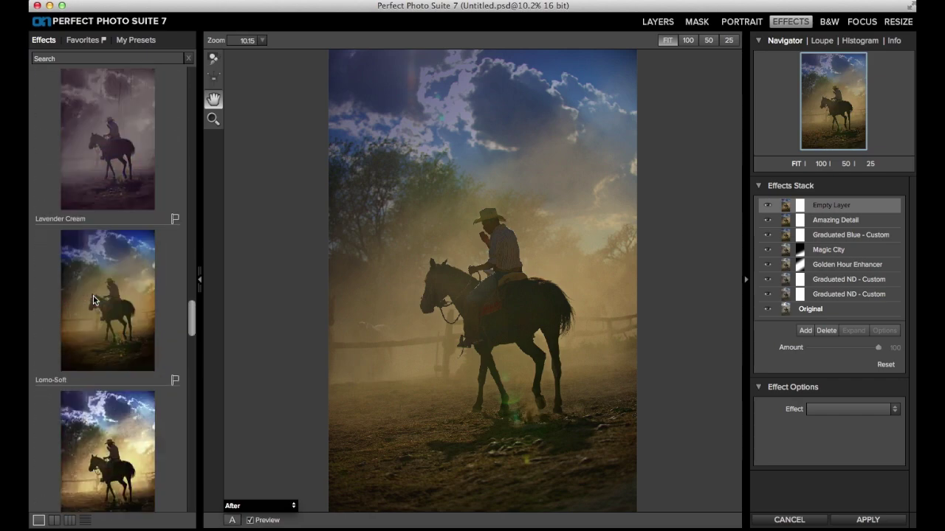
scroll(93, 297, up, 10)
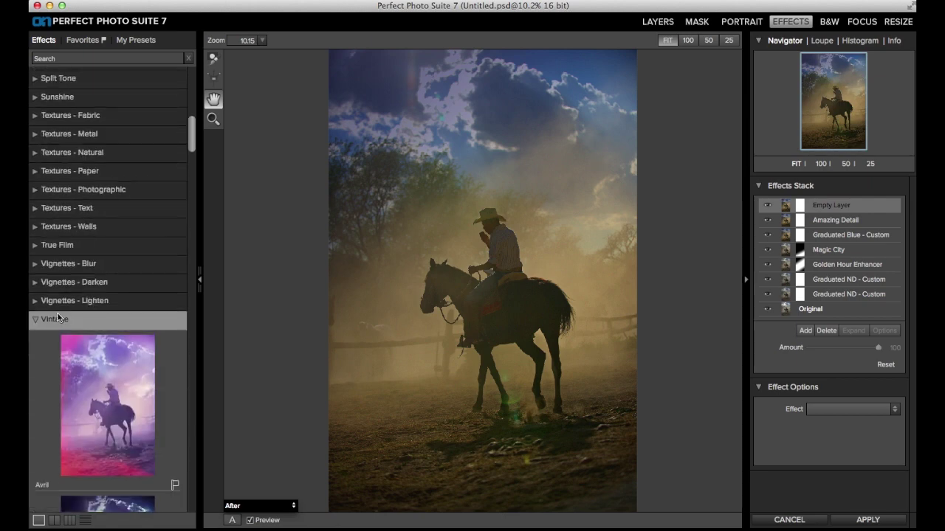
Apply the Sunshine preset Warm Highlights as the top layer, keeping its amount at 100
click(34, 321)
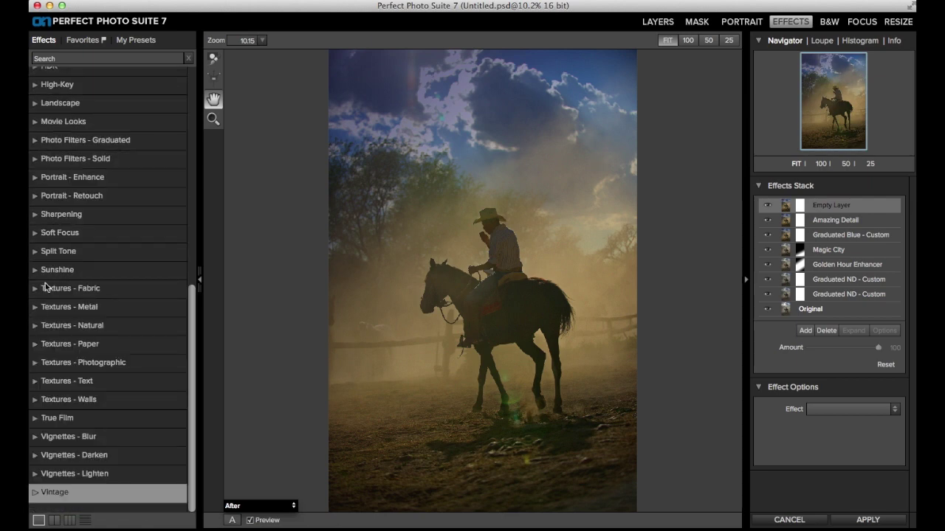
click(35, 273)
click(36, 275)
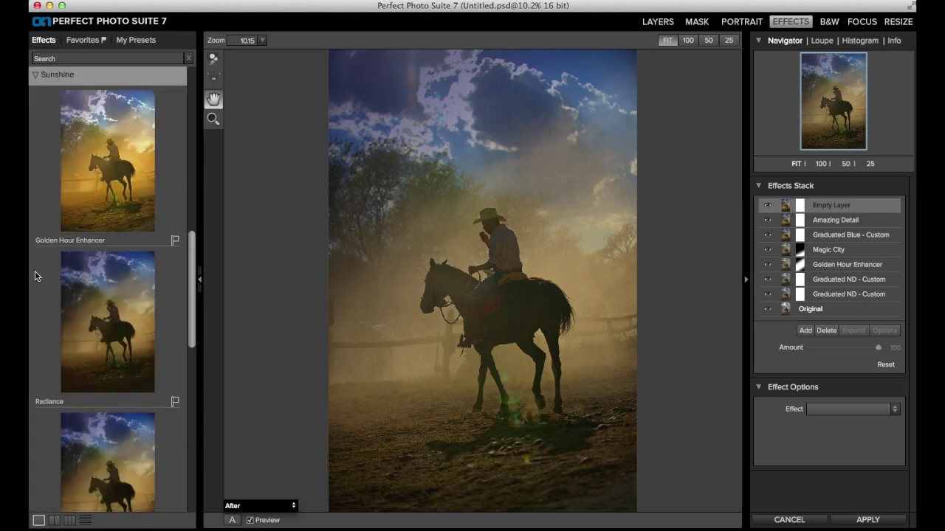
scroll(46, 292, down, 3)
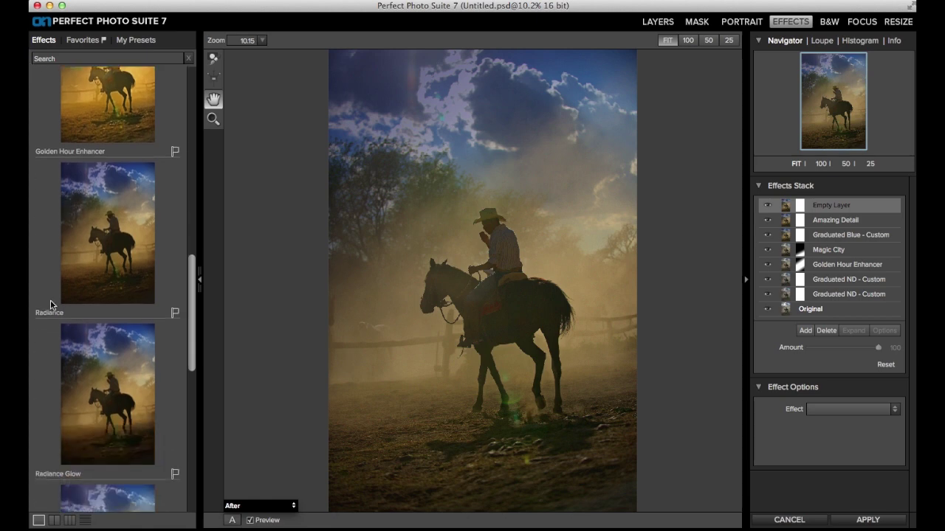
scroll(101, 255, down, 12)
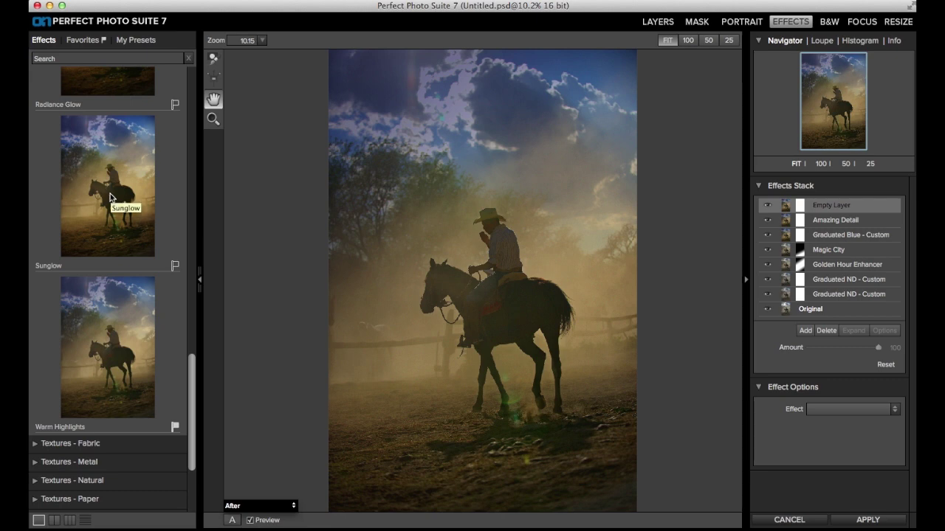
click(110, 347)
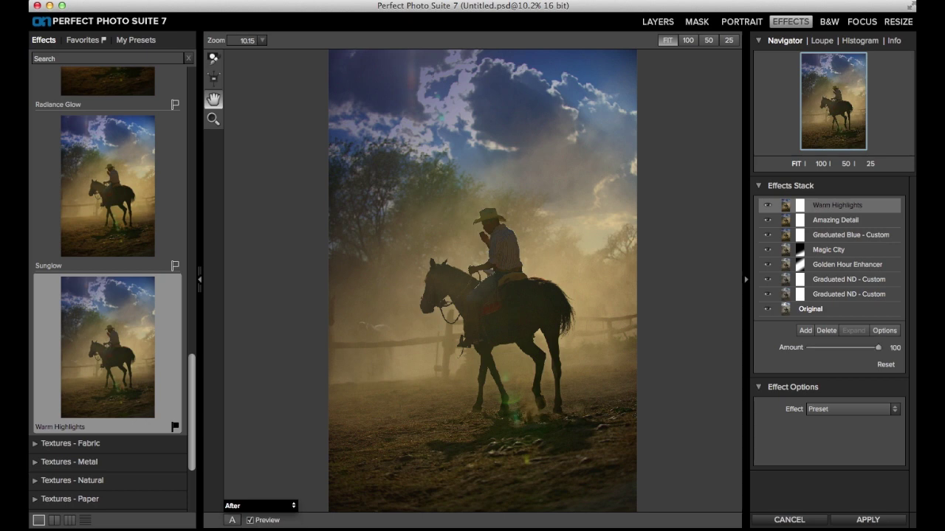
mouse_move(878, 349)
mouse_down()
mouse_move(797, 362)
mouse_move(904, 355)
mouse_move(777, 366)
mouse_move(878, 347)
mouse_move(801, 359)
mouse_move(896, 355)
mouse_up()
Add a new layer and fill it with the Brightness preset Lighter at amount 100
click(804, 333)
scroll(124, 258, up, 10)
scroll(124, 259, down, 10)
scroll(124, 259, up, 8)
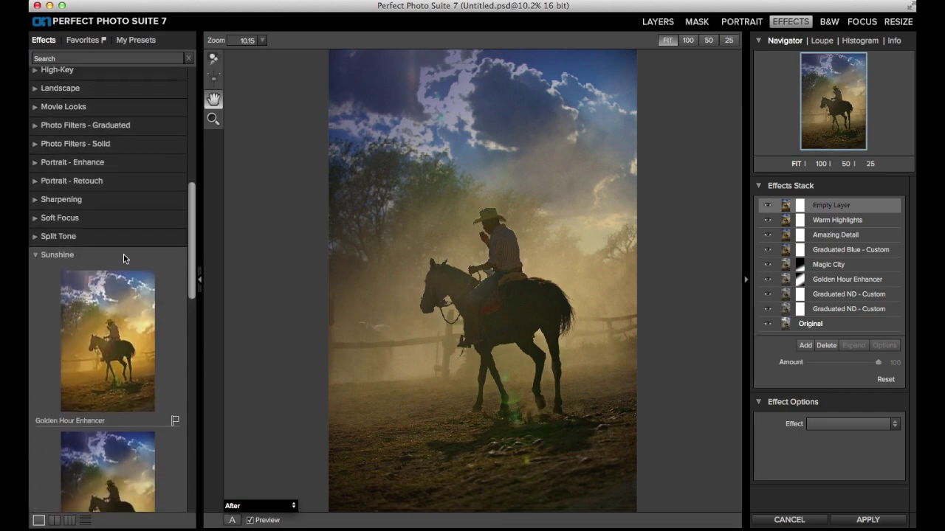
click(34, 257)
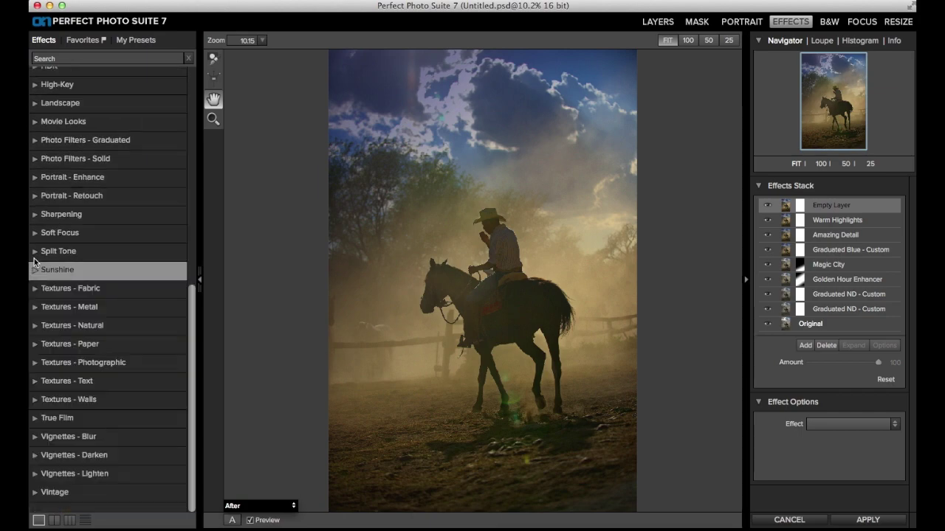
scroll(65, 232, up, 6)
scroll(65, 231, up, 1)
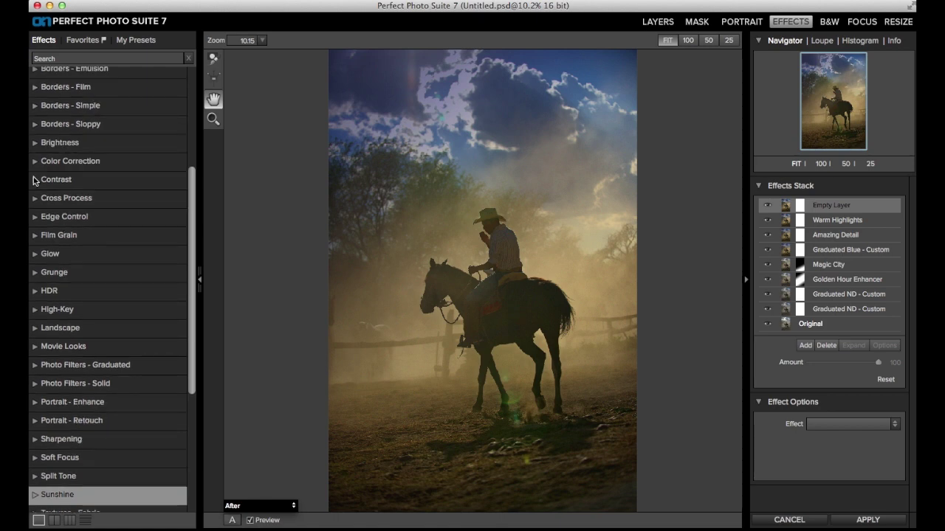
click(33, 143)
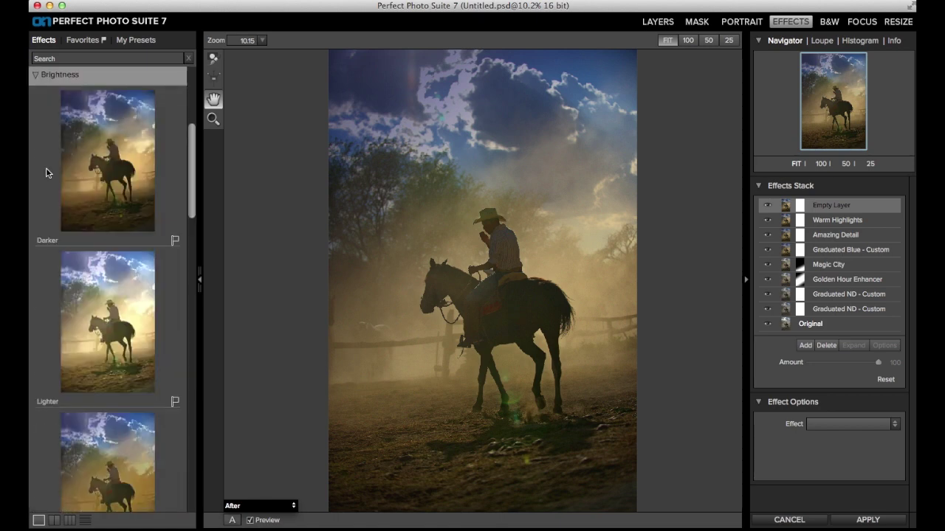
scroll(47, 309, down, 5)
click(109, 194)
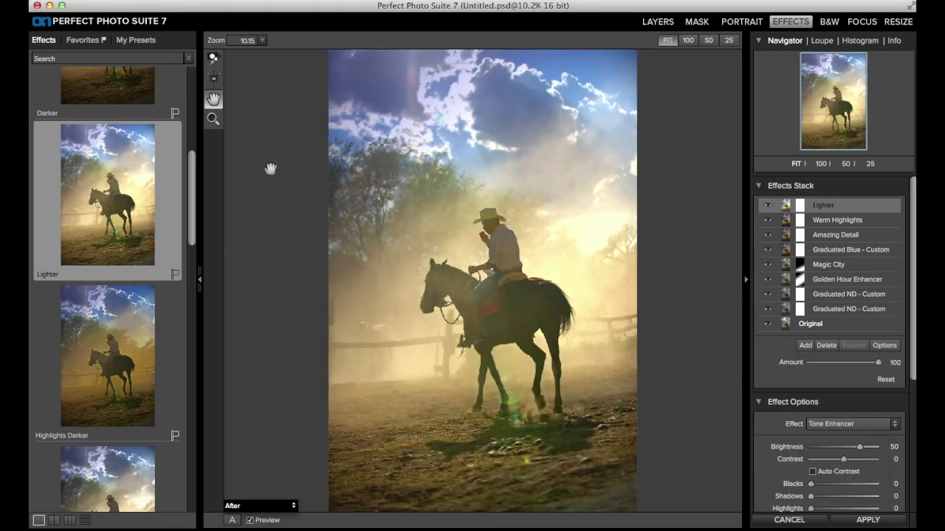
Confine Lighter with an inverted gradient mask over the horse and rider, amount 34
click(214, 78)
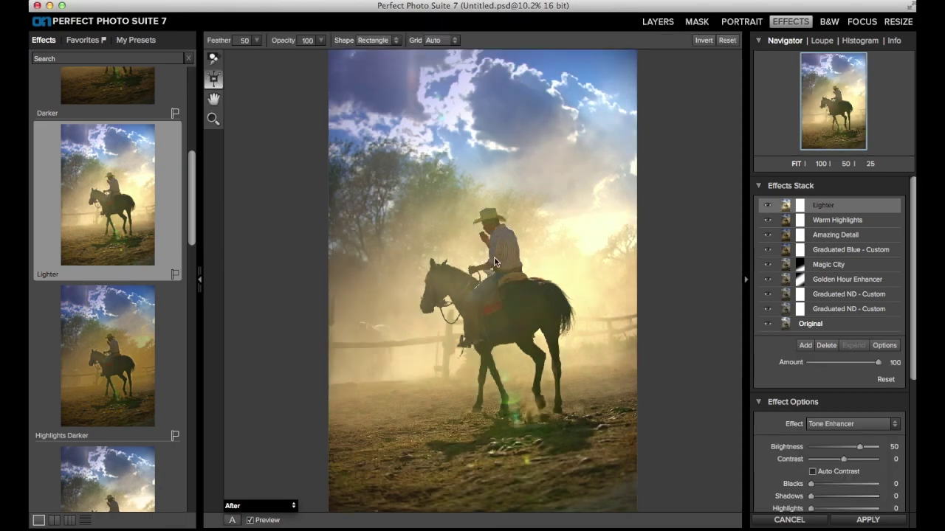
drag(494, 262, 511, 297)
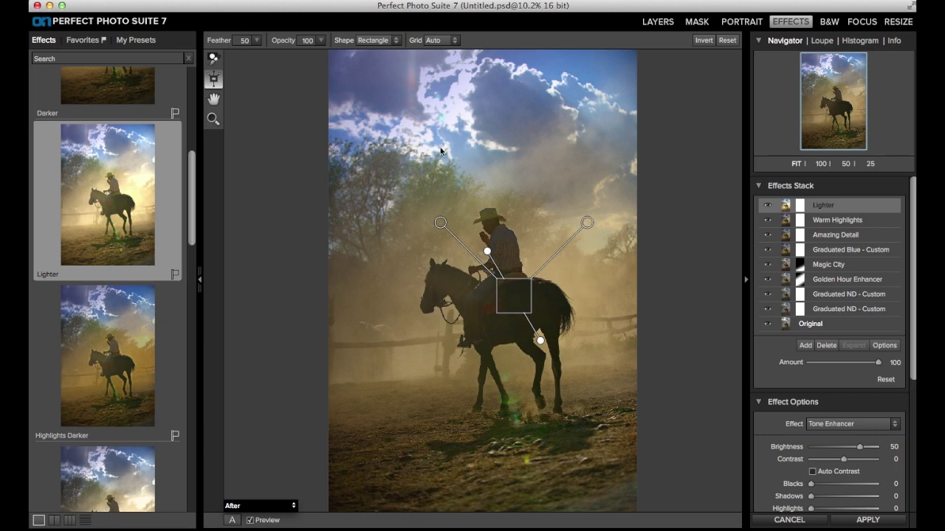
click(701, 41)
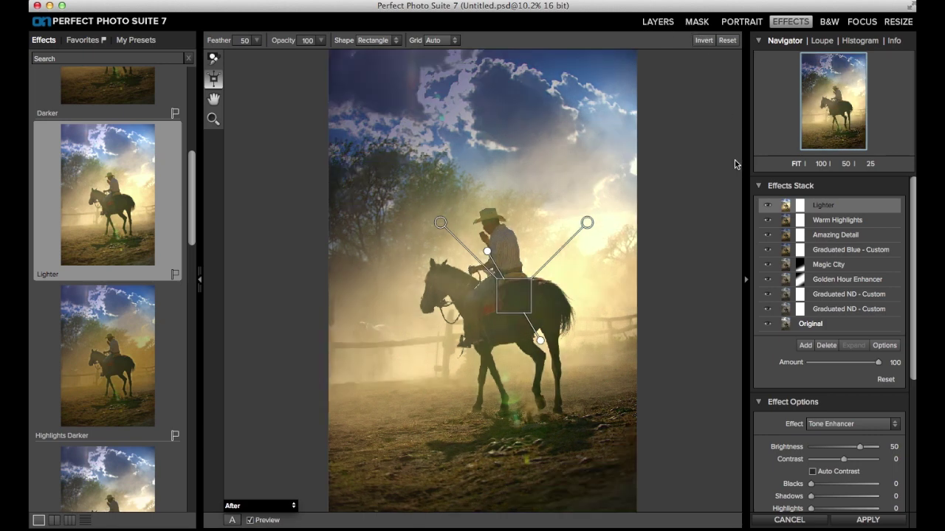
drag(878, 362, 832, 367)
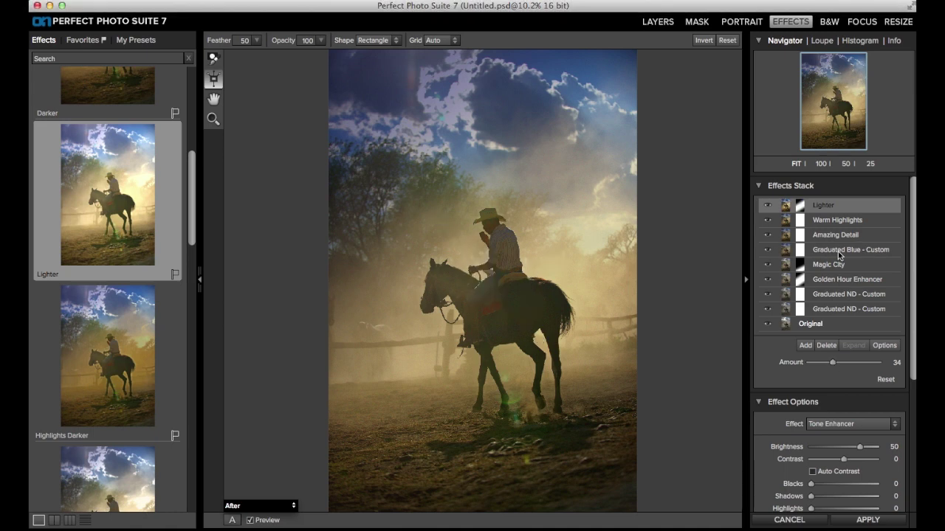
Toggle layer visibility to compare the photo with and without the upper effects
click(838, 252)
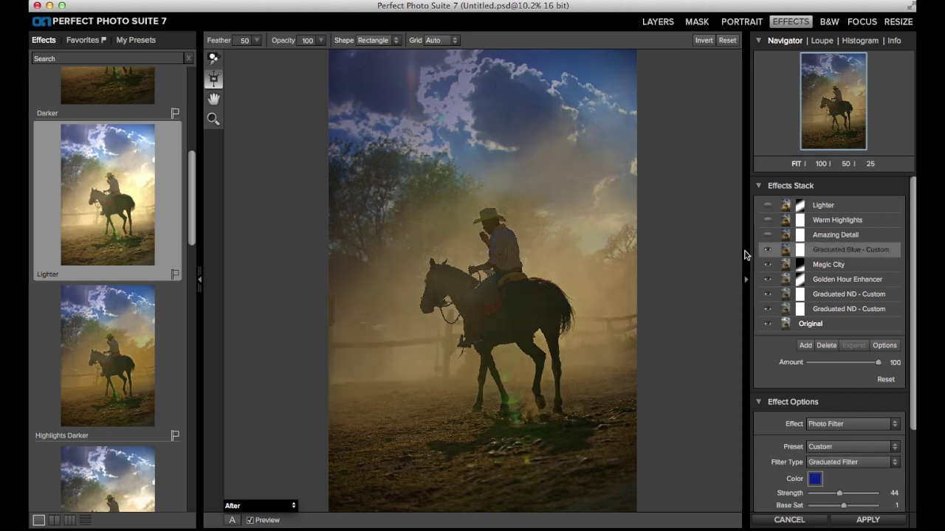
click(768, 251)
click(768, 232)
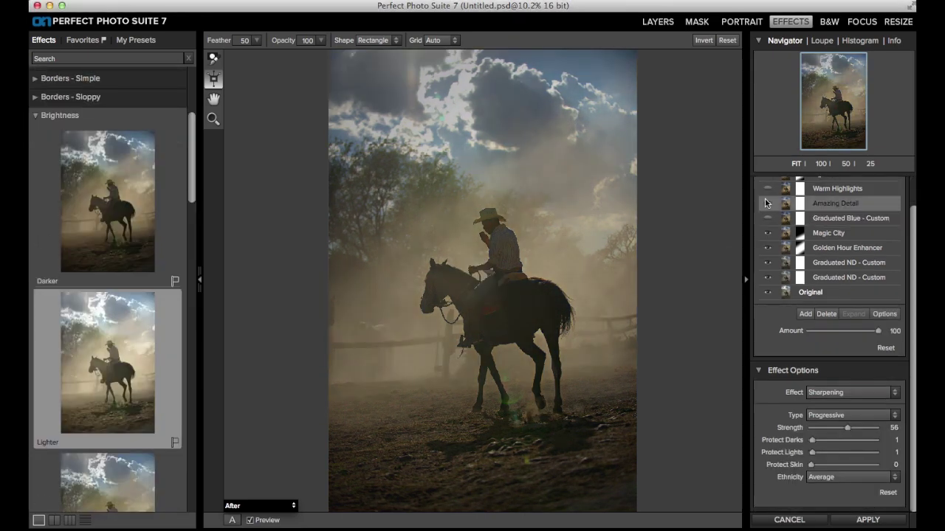
click(767, 190)
click(767, 207)
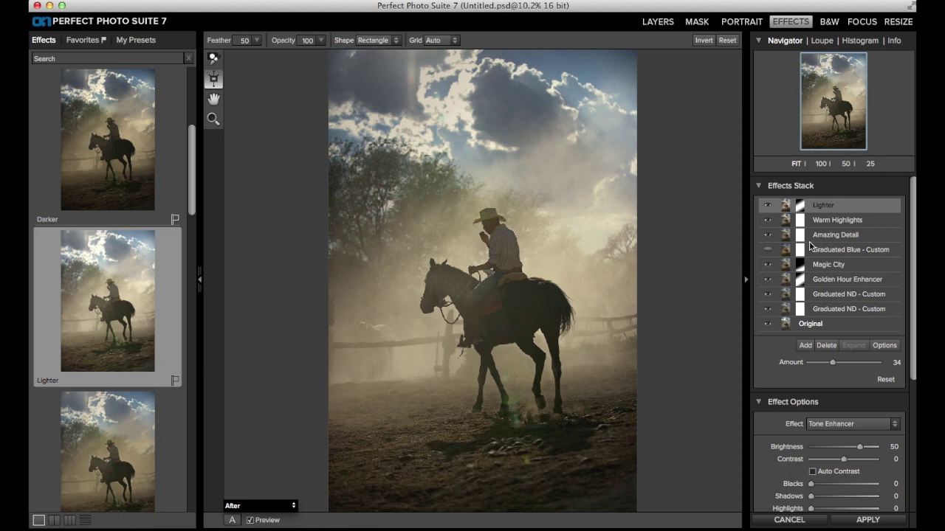
click(768, 253)
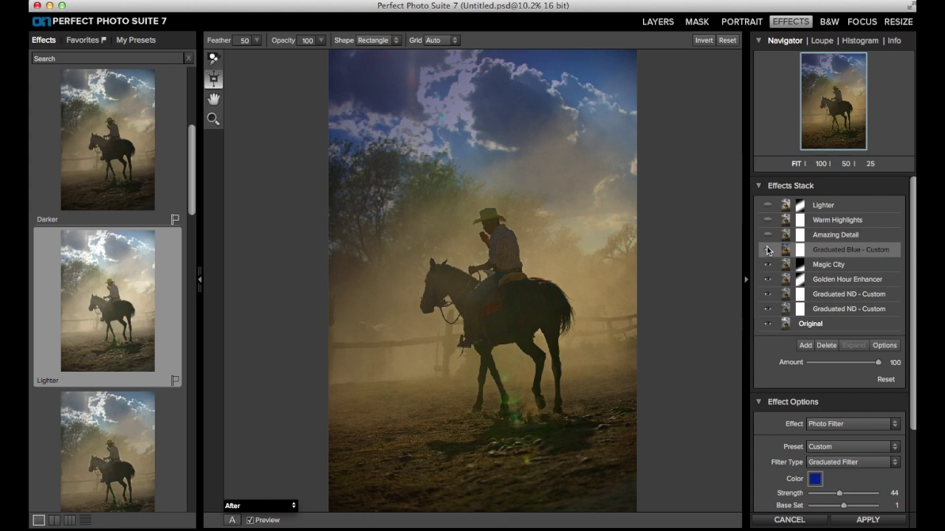
click(767, 234)
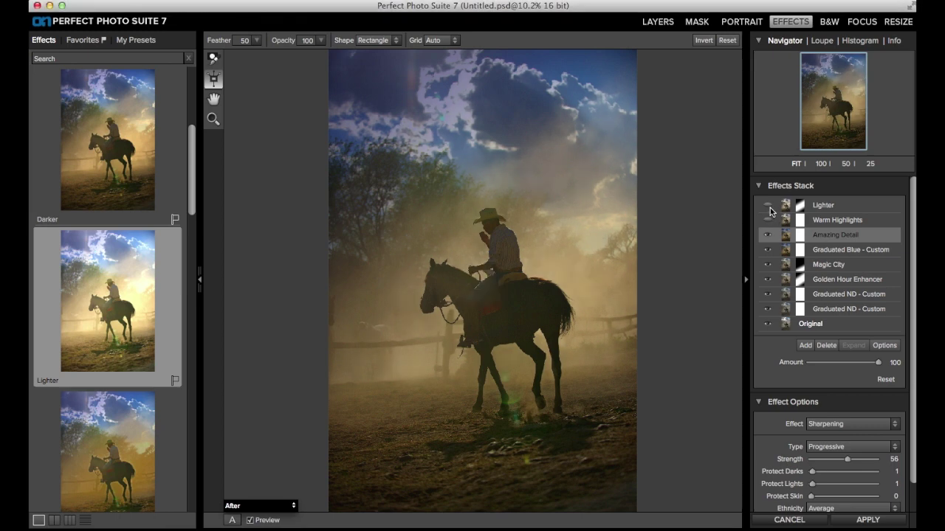
click(770, 220)
click(767, 207)
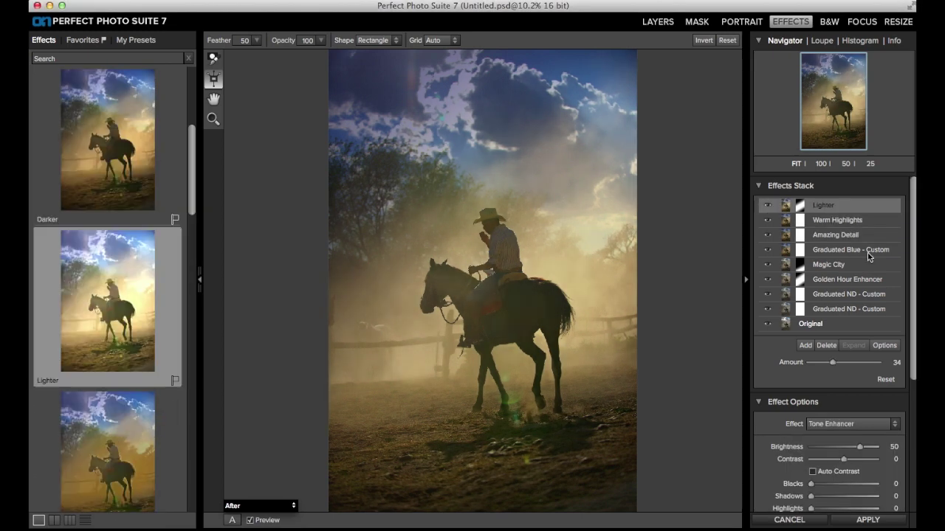
Add a new top layer with the Shadows Darker preset at amount 20
click(805, 345)
scroll(105, 325, down, 10)
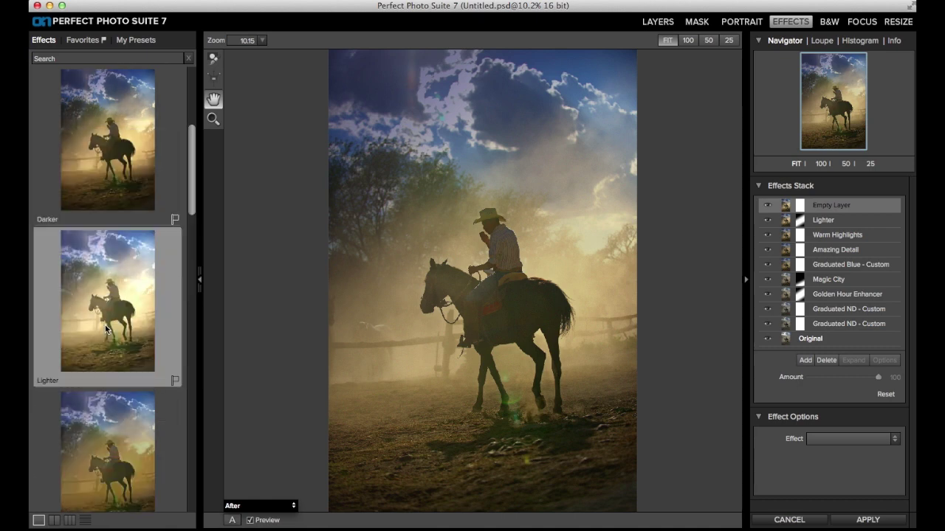
scroll(105, 325, down, 10)
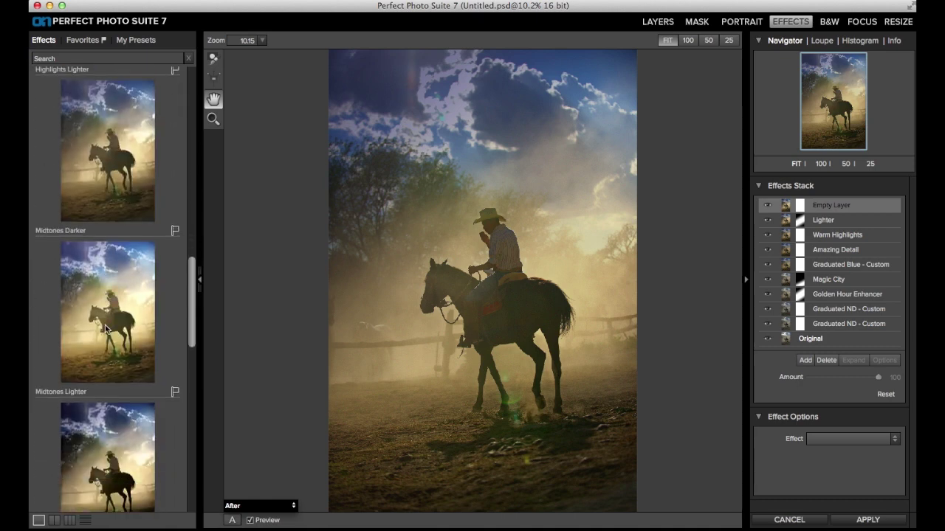
scroll(105, 325, down, 3)
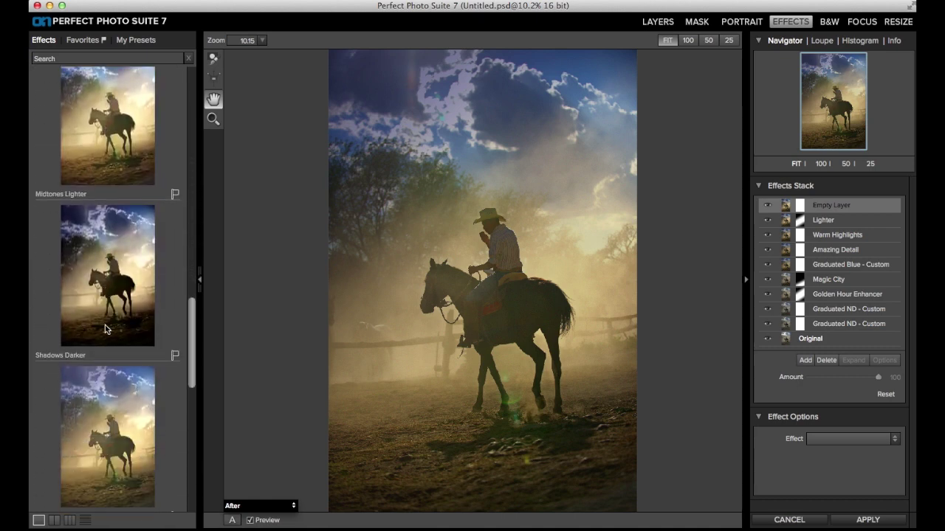
click(108, 280)
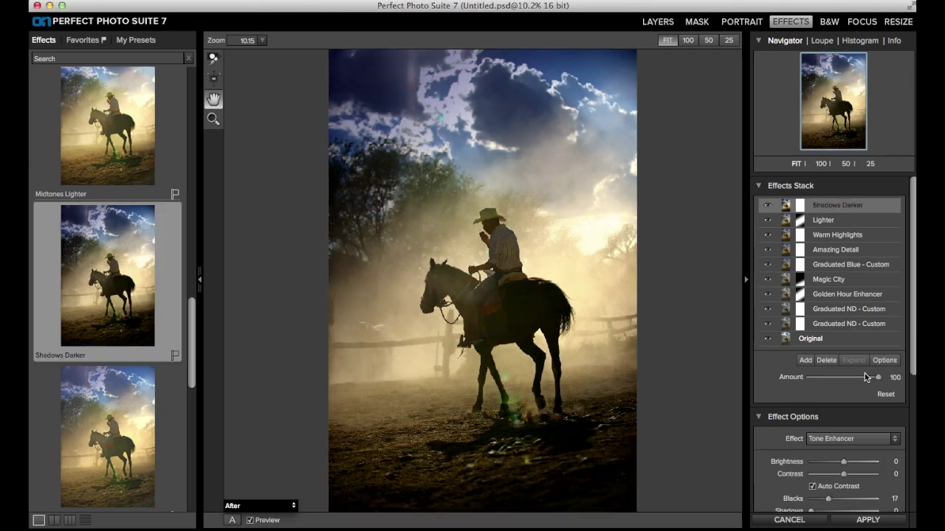
drag(878, 377, 824, 384)
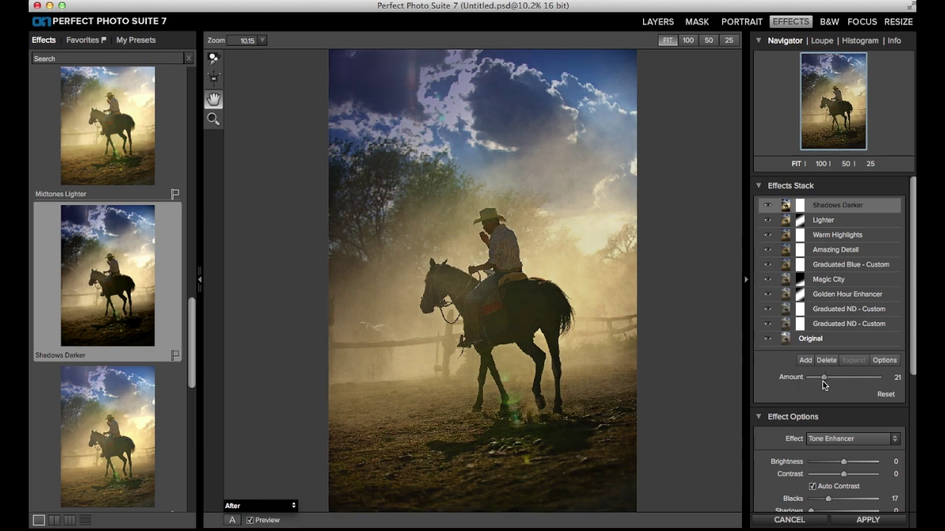
drag(824, 384, 822, 384)
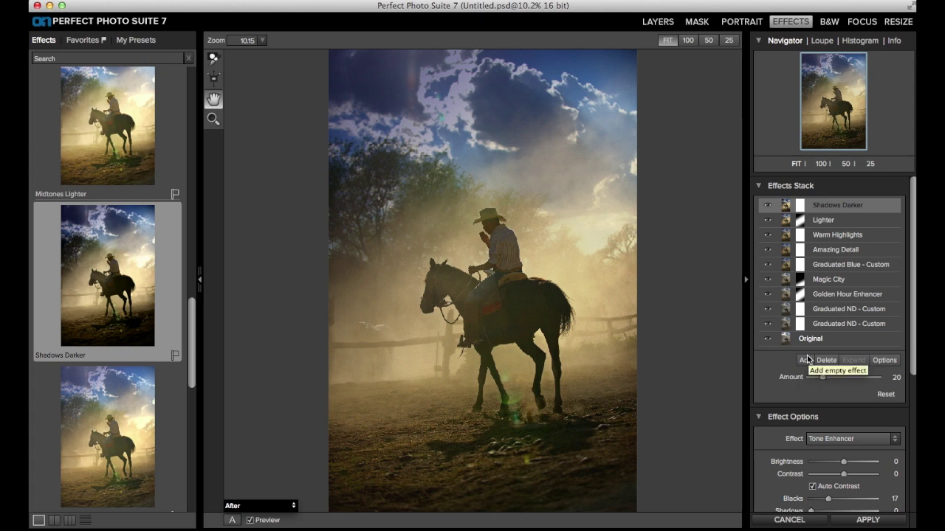
Select the Graduated Blue - Custom layer and set the Masking Brush to Paint Out
click(819, 264)
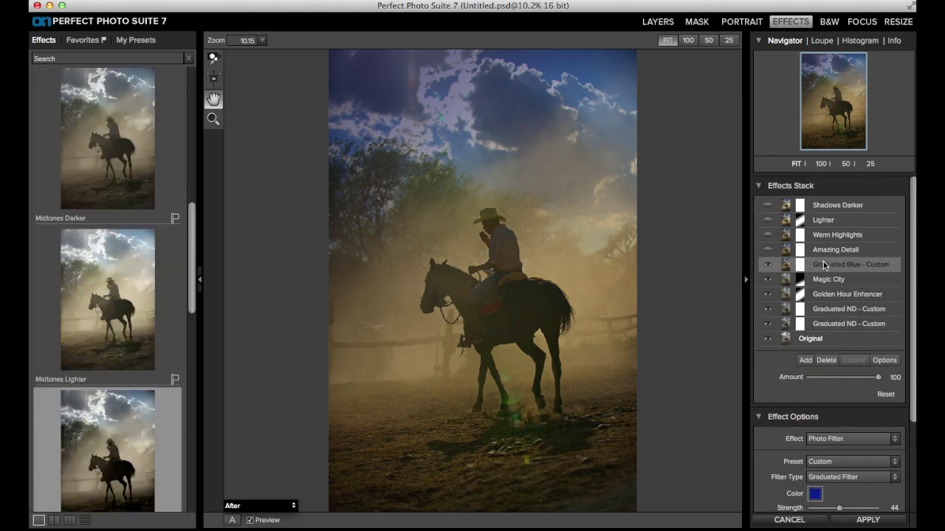
click(213, 61)
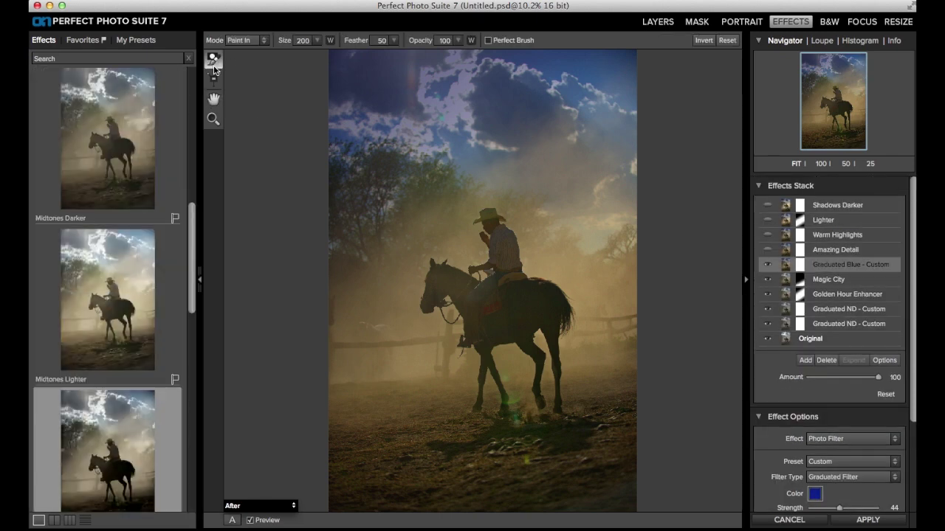
click(247, 39)
click(250, 52)
Paint out the blue in the upper-right sky with a size-2000 brush at opacity 19
click(393, 40)
click(457, 41)
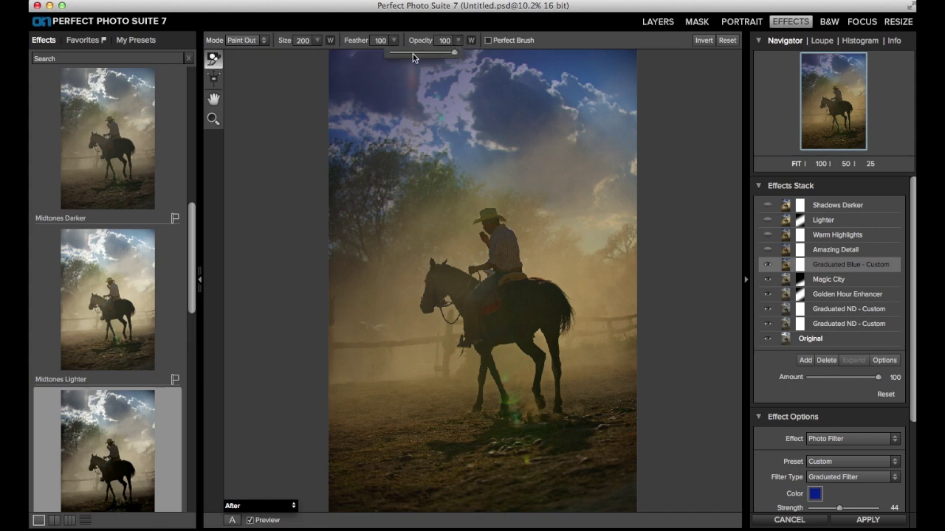
drag(411, 55, 403, 55)
key(bracketright)
key(bracketright)
key(bracketright)
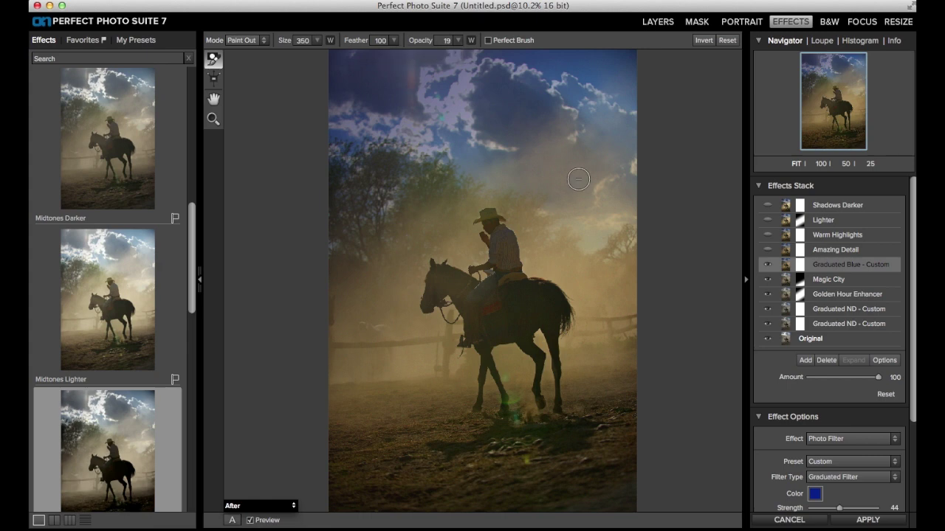
key(bracketright)
key(bracketright)
key(bracketright)
key(bracketright)
key(bracketright)
key(bracketright)
key(bracketright)
key(bracketright)
key(bracketright)
key(bracketright)
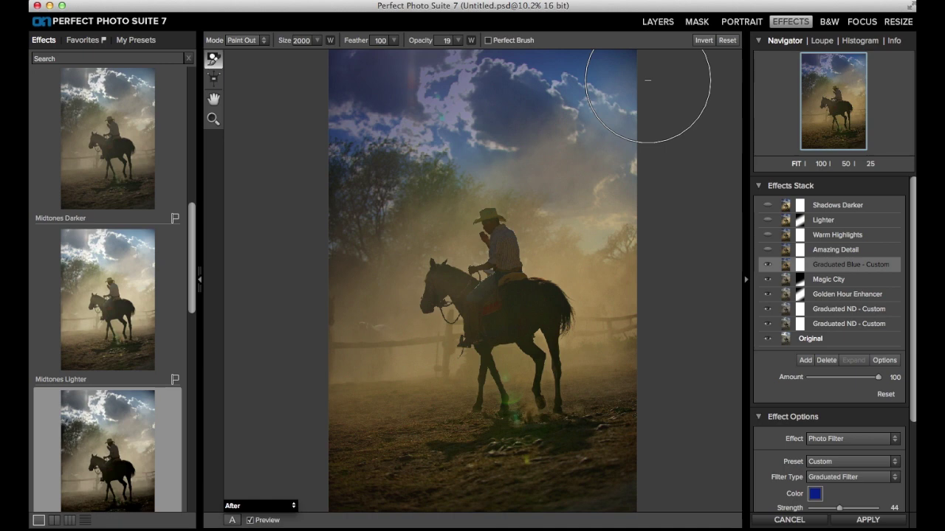
drag(648, 79, 675, 53)
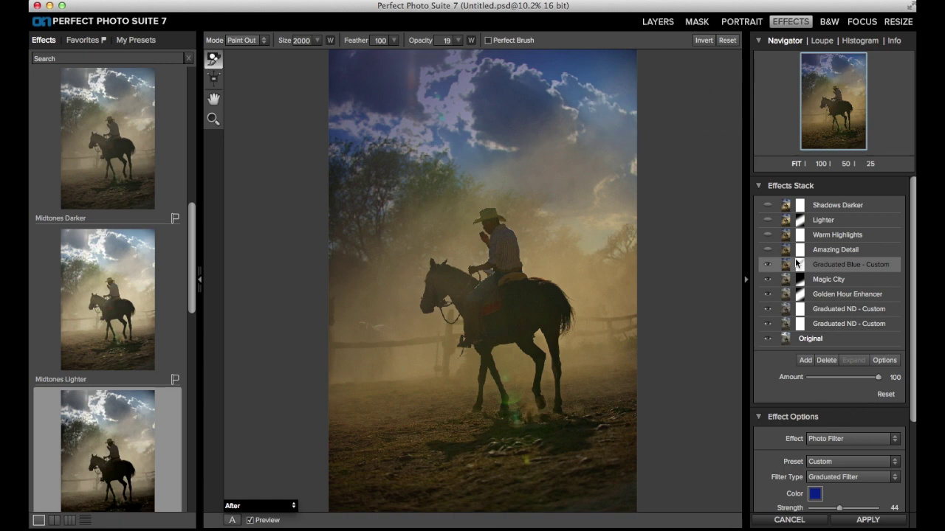
Make Amazing Detail, Warm Highlights, Lighter and Shadows Darker visible again
click(766, 255)
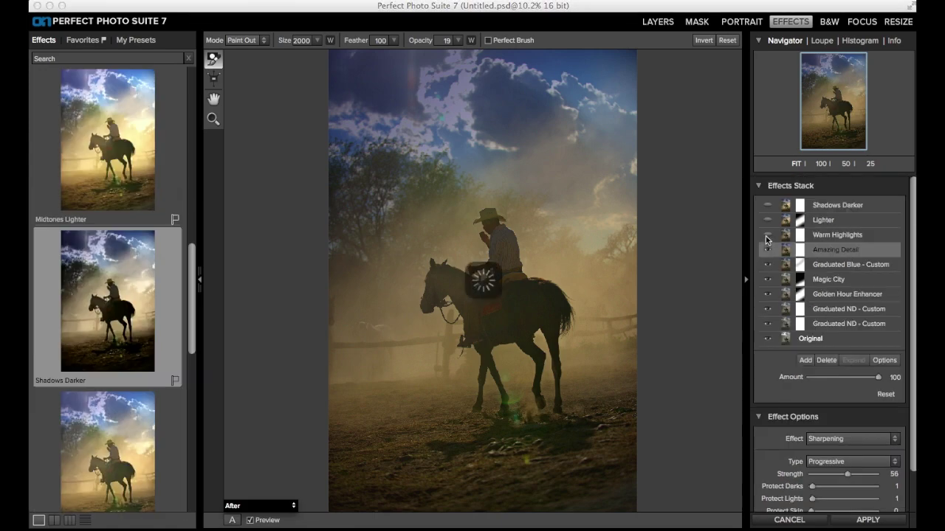
click(767, 235)
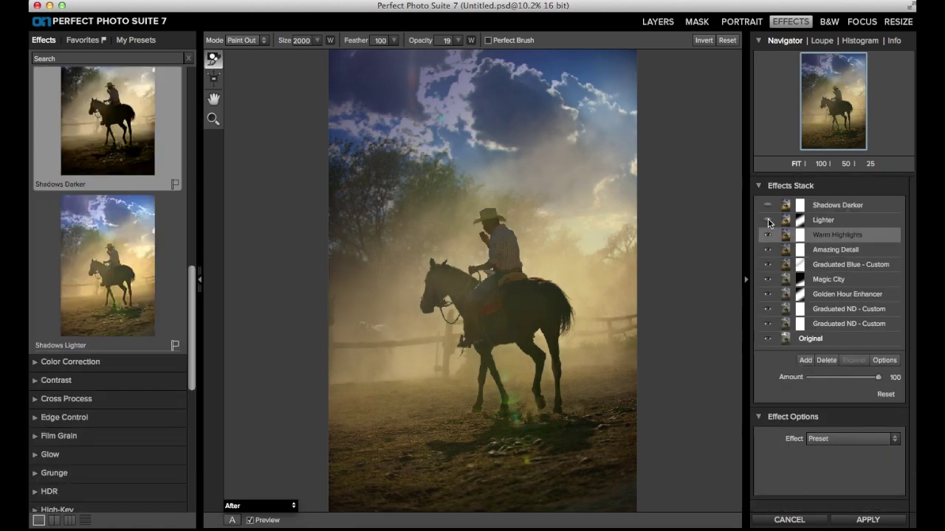
click(767, 220)
click(768, 207)
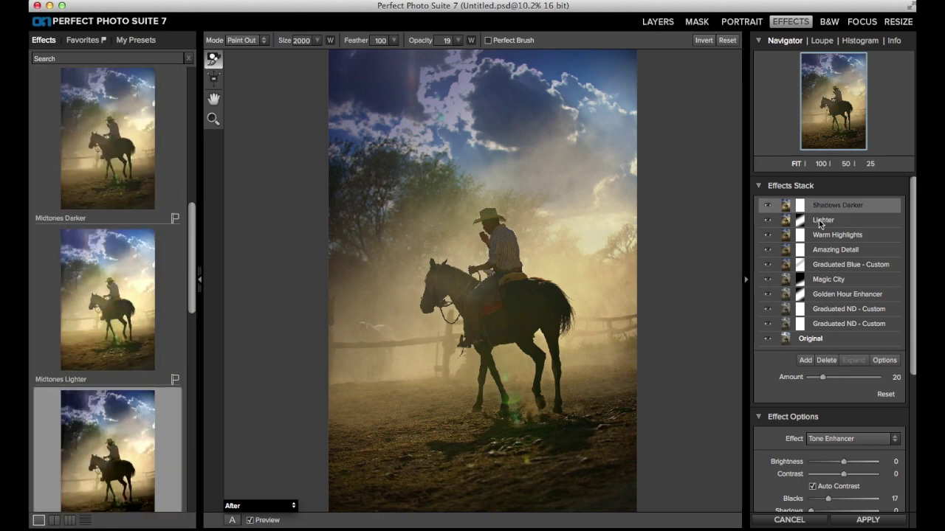
Add a Vignettes - Darken Subtle Vignette layer at brightness -12, midpoint 45, feather 75
click(805, 361)
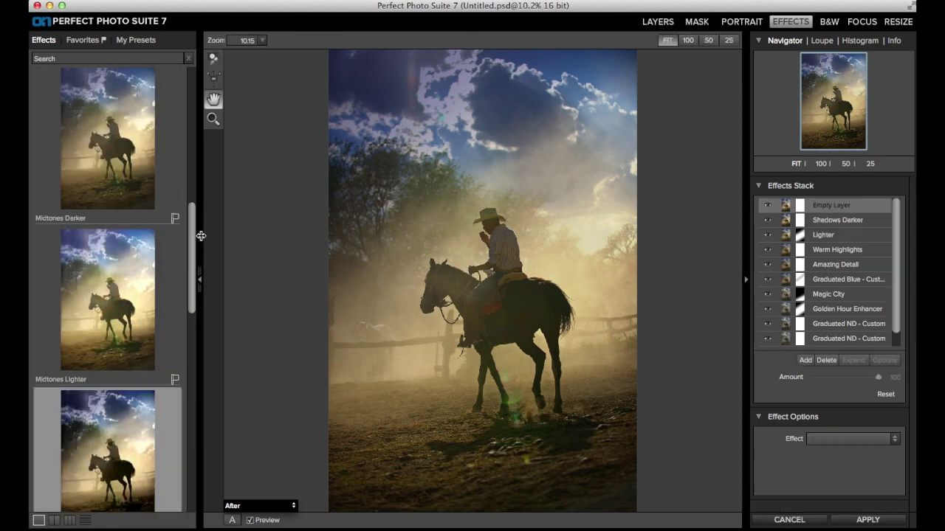
scroll(149, 287, down, 2)
scroll(148, 279, up, 10)
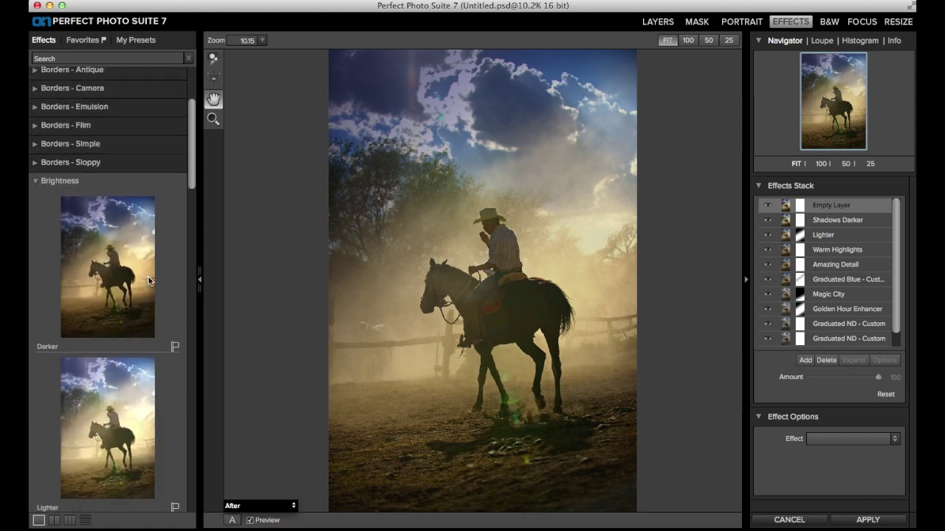
click(36, 194)
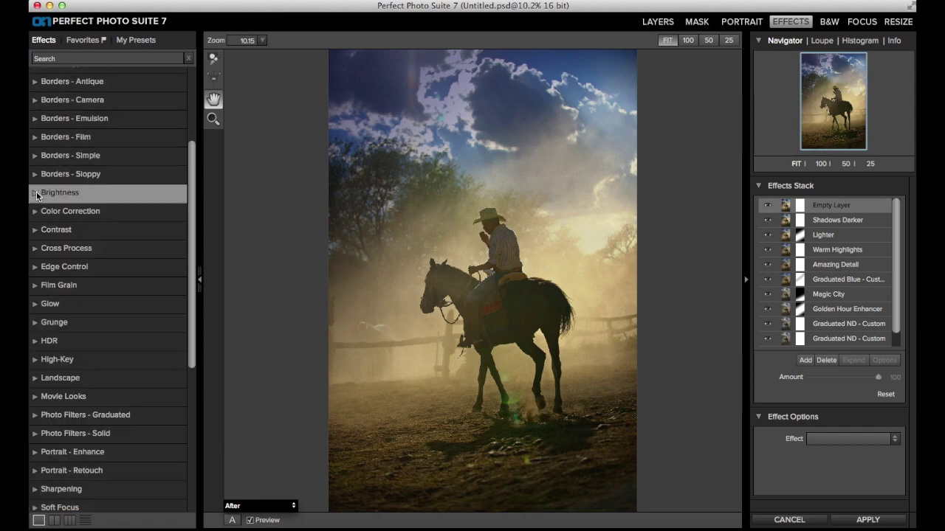
scroll(67, 270, down, 10)
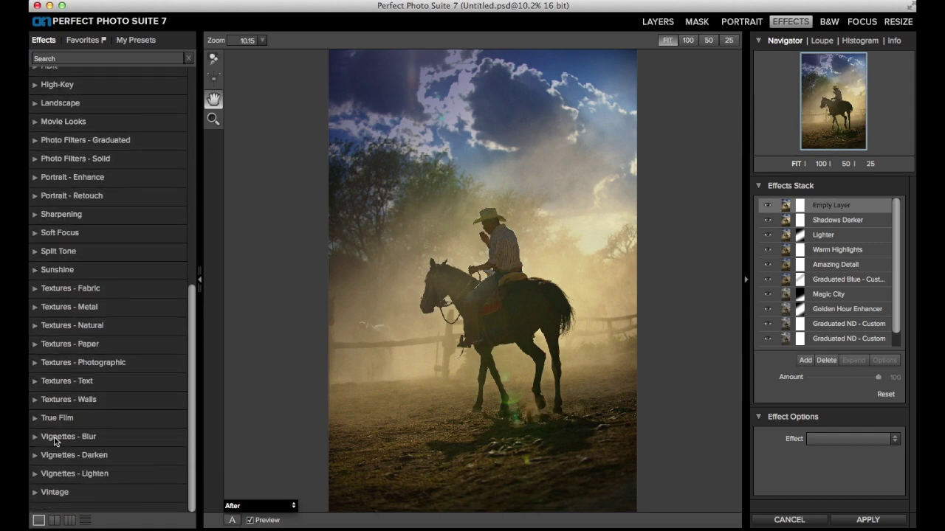
click(37, 455)
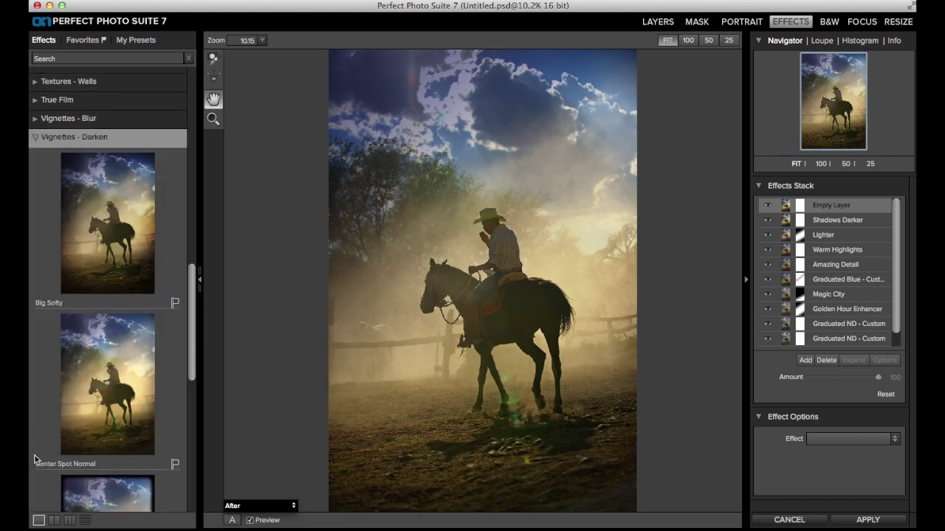
scroll(35, 458, down, 10)
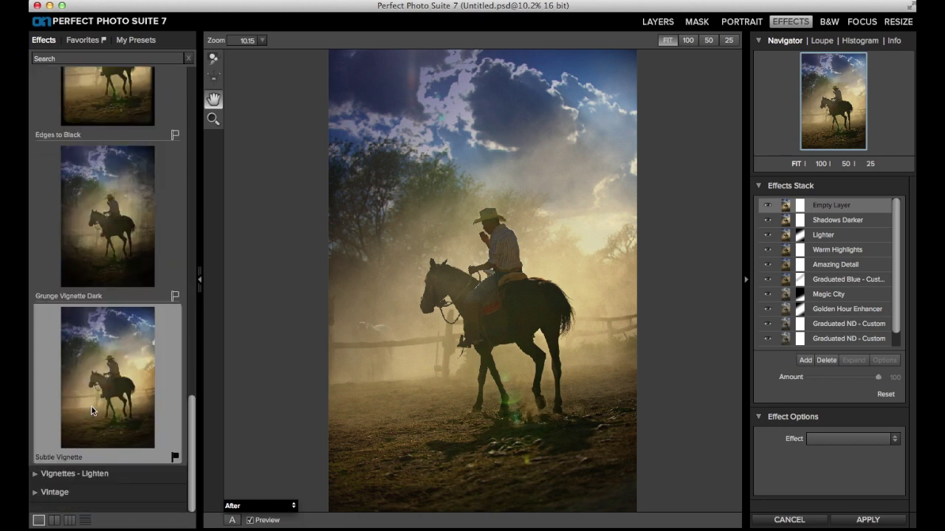
click(92, 411)
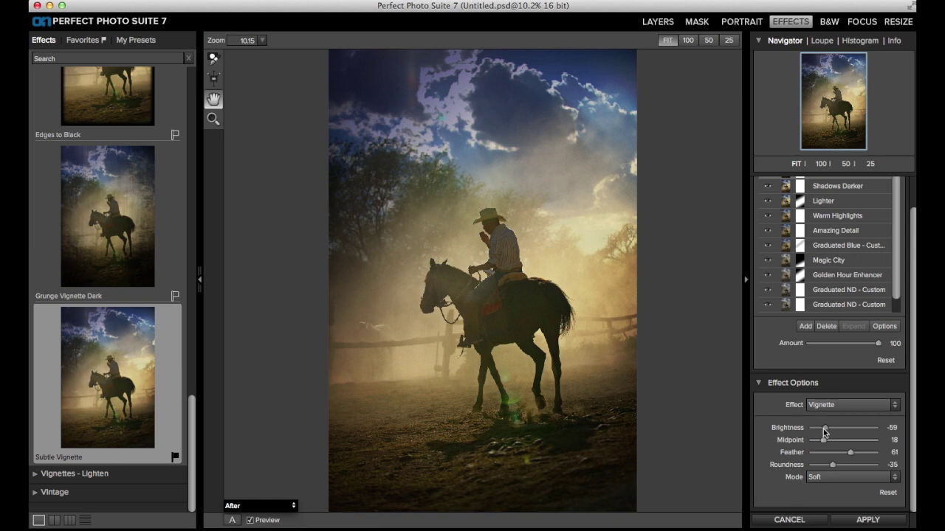
drag(825, 431, 860, 453)
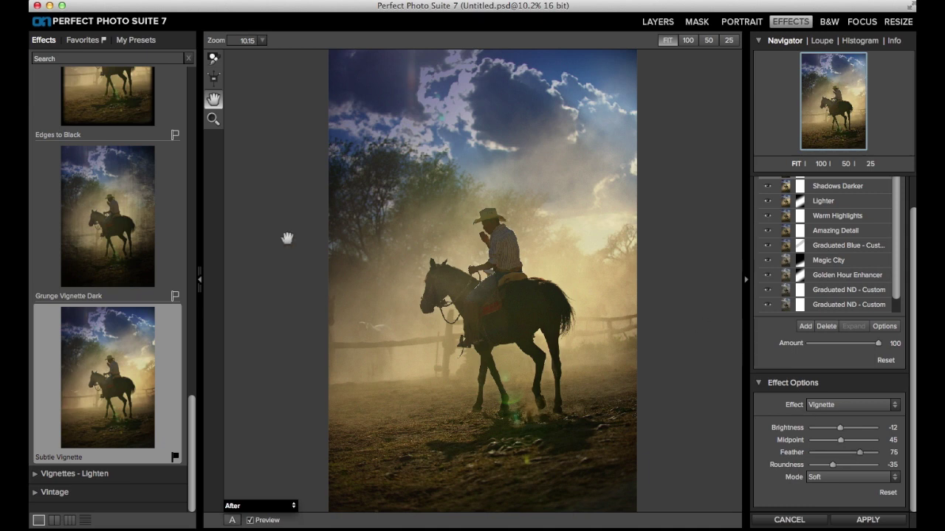
Paint the vignette out over the right sky and deepen its brightness to -43
click(215, 65)
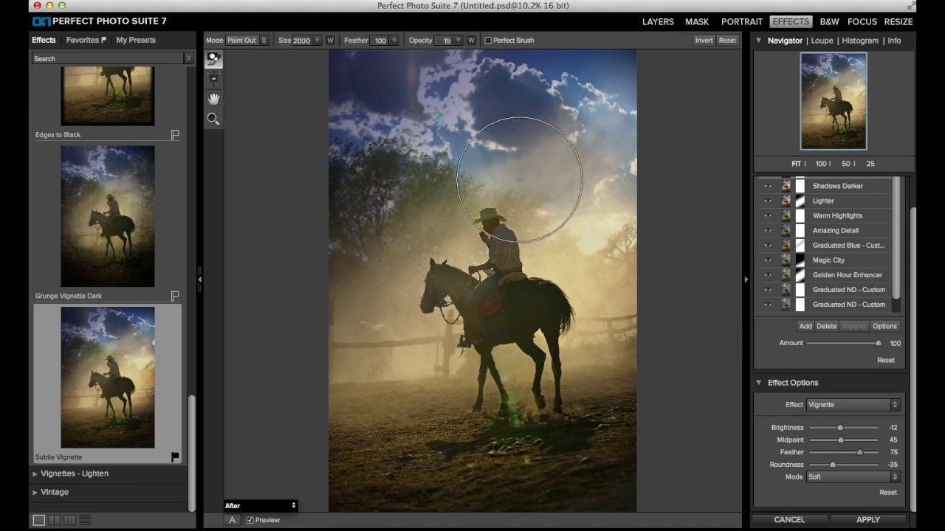
mouse_move(566, 186)
mouse_down()
mouse_move(612, 242)
mouse_move(611, 179)
mouse_move(612, 295)
mouse_move(443, 325)
mouse_move(347, 317)
mouse_move(341, 341)
mouse_move(316, 369)
mouse_move(333, 358)
mouse_up()
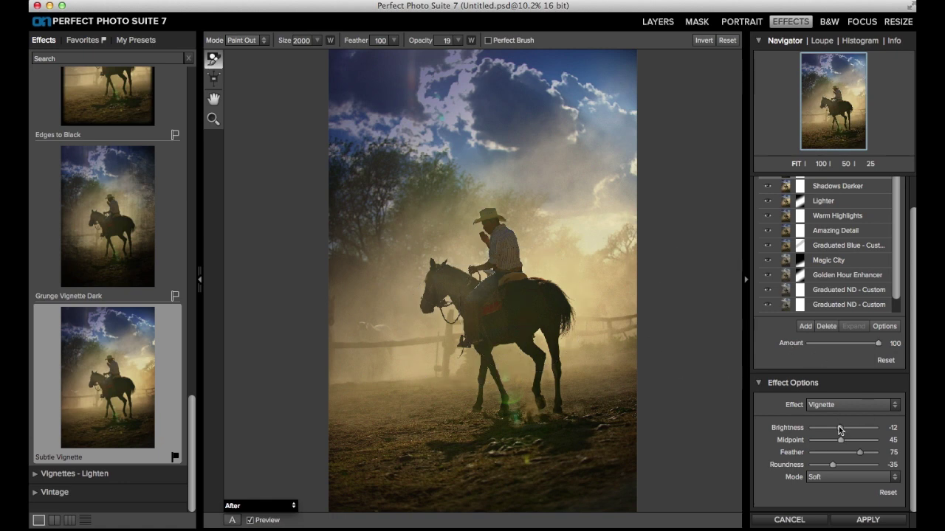
drag(839, 428, 828, 430)
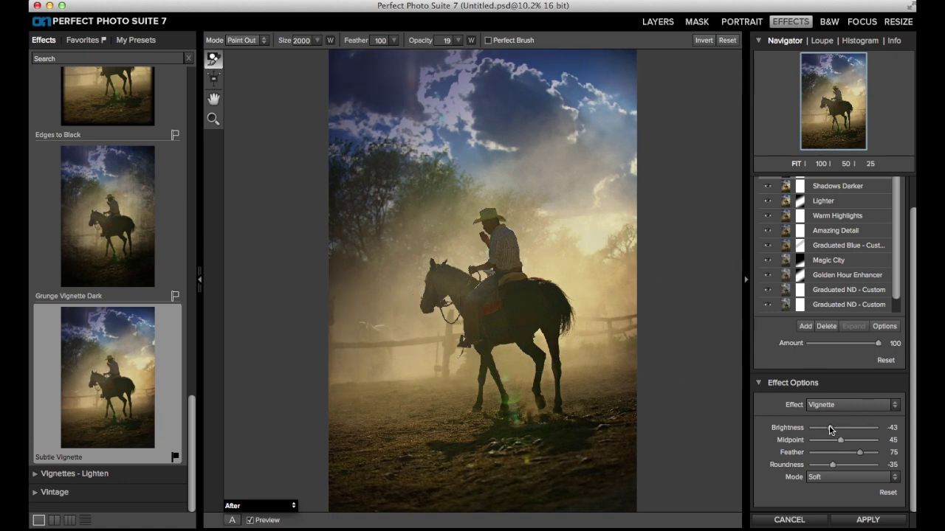
Apply the effects, returning to Layers with a Perfect Effects layer above the original
click(878, 523)
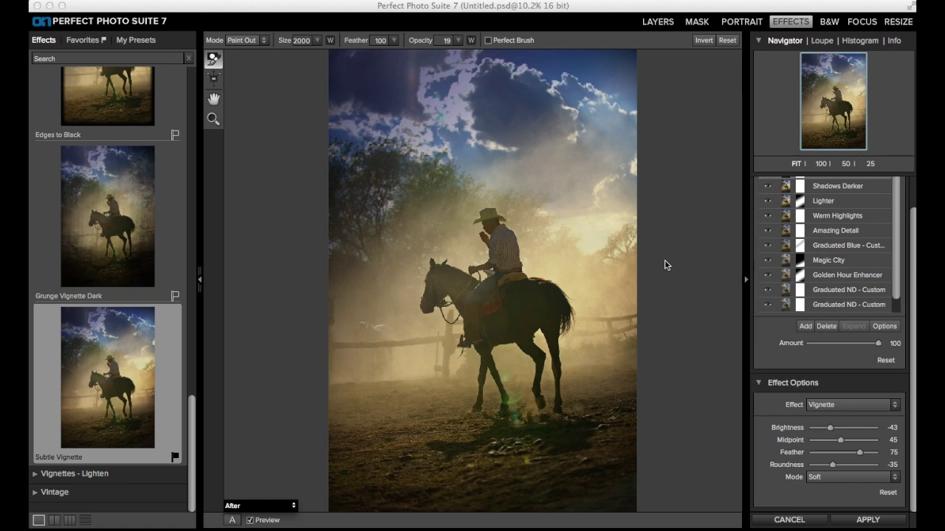
click(864, 519)
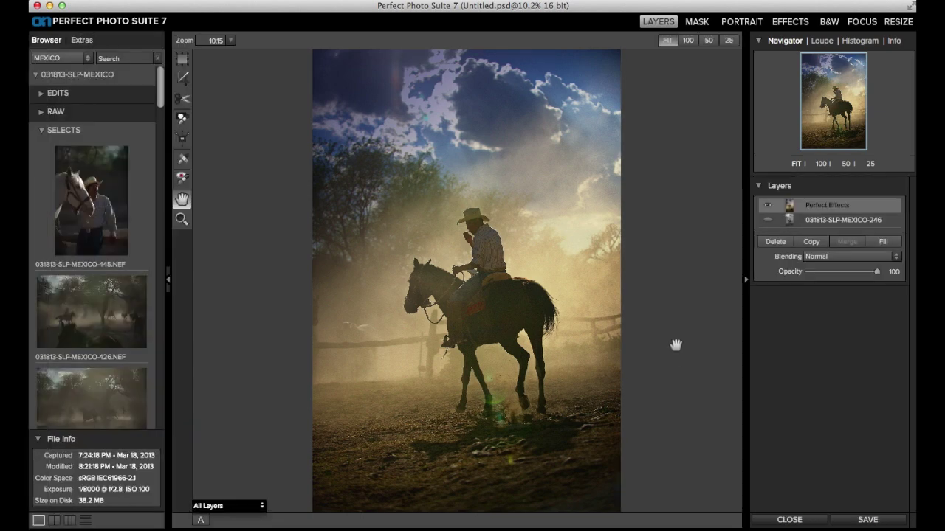
Show the original photo layer and toggle the Perfect Effects layer to compare before and after
click(768, 220)
click(771, 206)
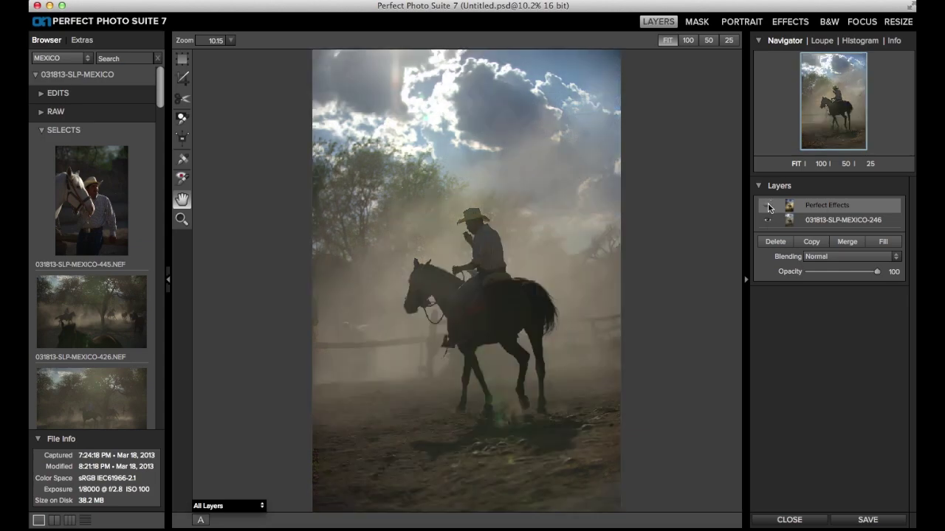
click(769, 207)
click(769, 206)
click(768, 207)
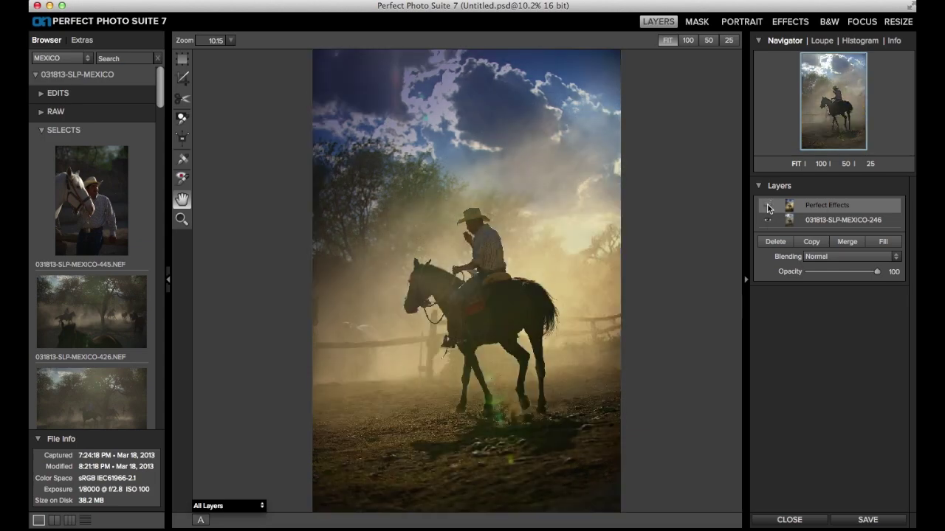
click(769, 206)
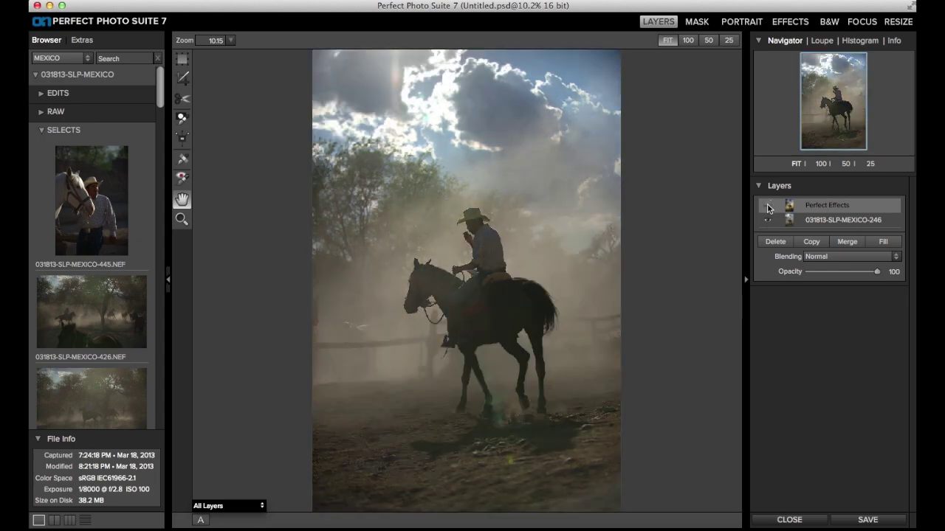
click(768, 207)
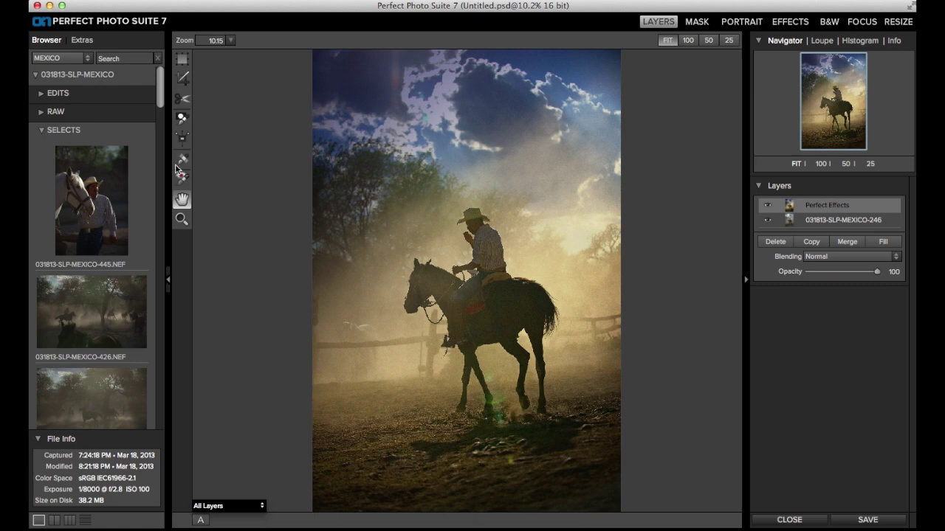
Select the Masking Brush in Paint Out mode with feather 75
click(181, 119)
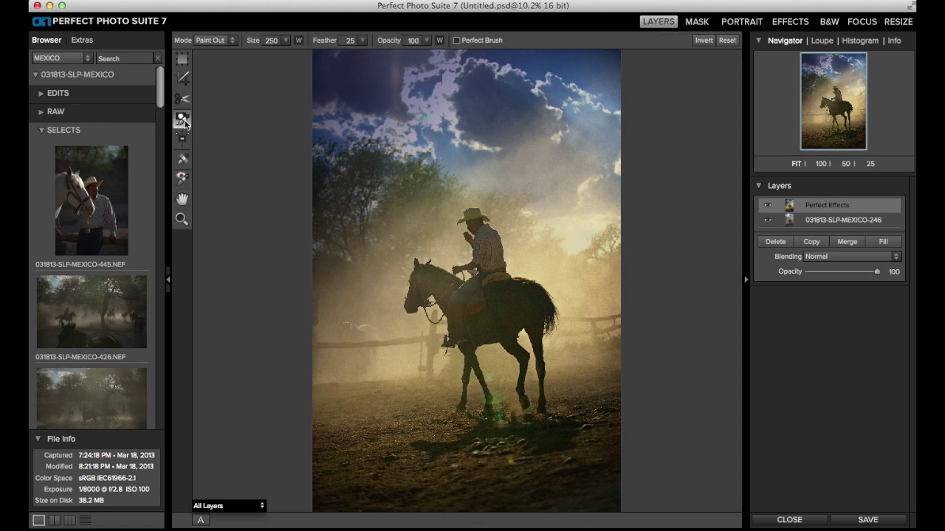
click(227, 43)
click(226, 50)
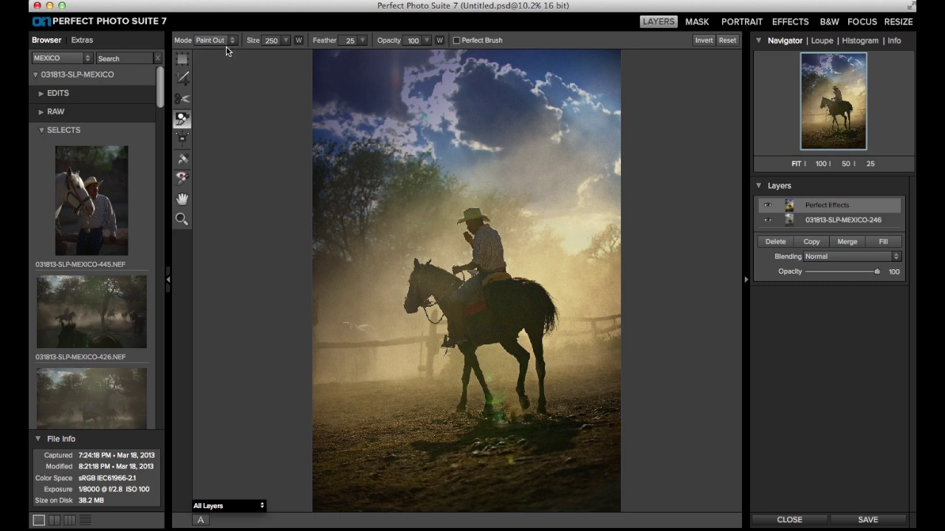
click(362, 41)
drag(334, 53, 342, 54)
click(425, 42)
Lower brush opacity to 25, enlarge the brush, and paint the effect out across the sky
click(425, 42)
drag(424, 51, 376, 55)
key(bracketright)
key(bracketright)
key(bracketright)
key(bracketright)
key(bracketright)
key(bracketright)
key(bracketright)
key(bracketright)
key(bracketright)
key(bracketright)
key(bracketright)
mouse_move(464, 112)
mouse_down()
mouse_move(443, 74)
mouse_move(457, 81)
mouse_move(546, 59)
mouse_move(582, 24)
mouse_move(274, 228)
mouse_move(416, 59)
mouse_move(316, 87)
mouse_move(344, 50)
mouse_up()
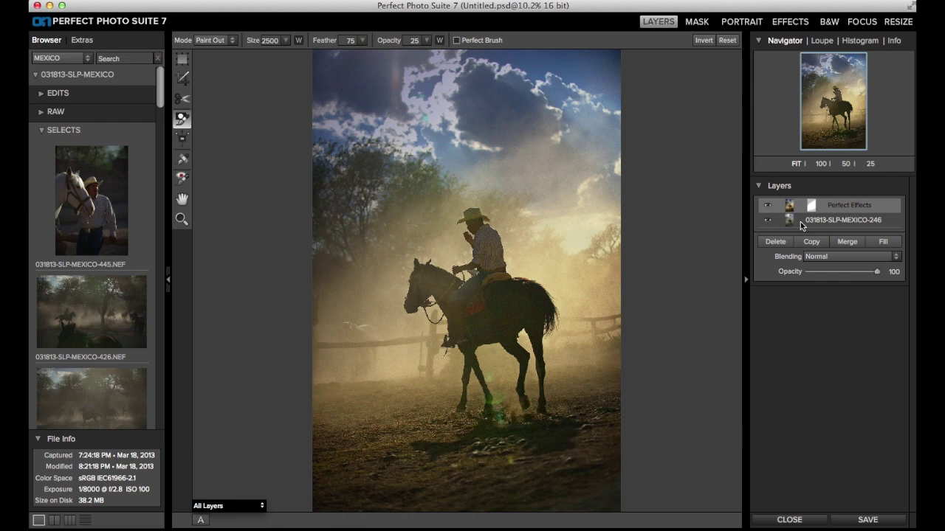
Compare the masked effect against the original, then save the photo with File > Save As
click(769, 207)
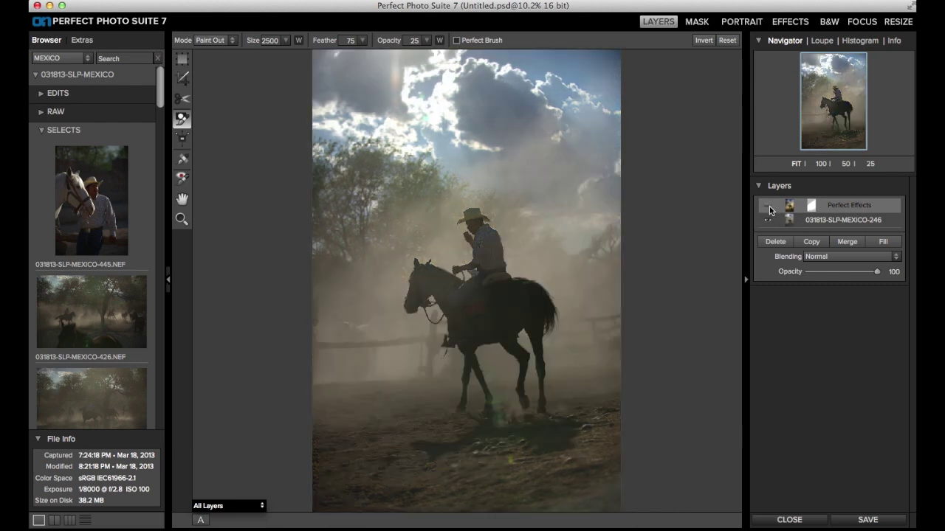
click(769, 208)
click(769, 209)
click(769, 209)
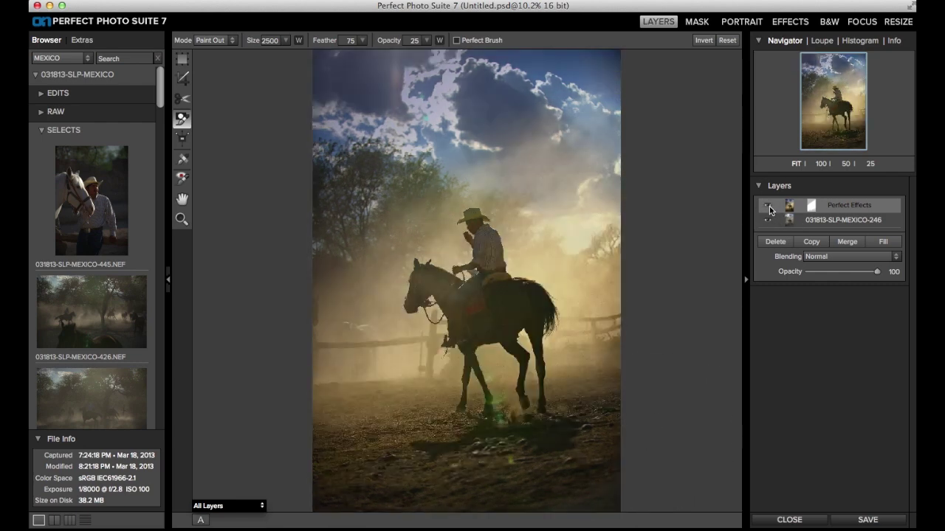
click(164, 0)
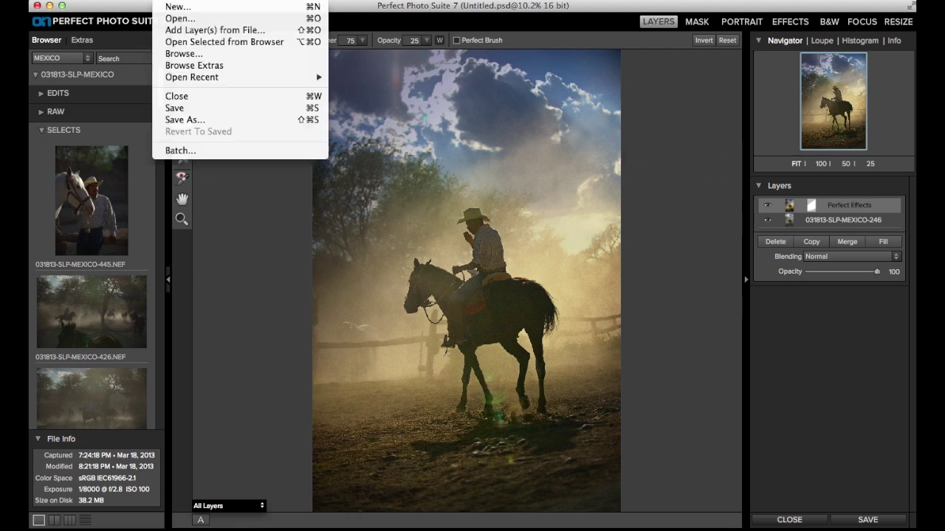
click(200, 119)
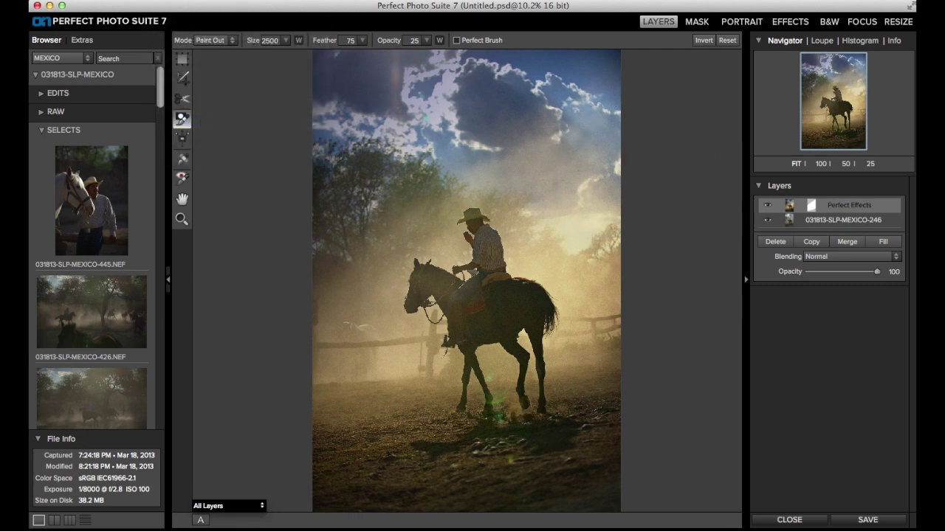